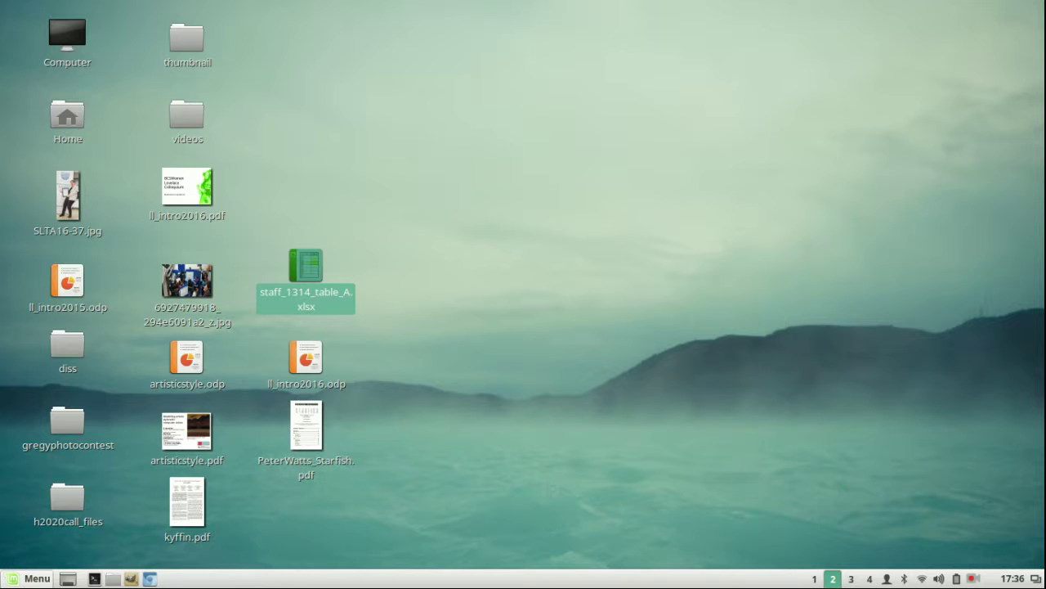
Launch the Kazam screen recorder from the Sound & Video menu
{"action": "left_click", "coordinate": [31, 578]}
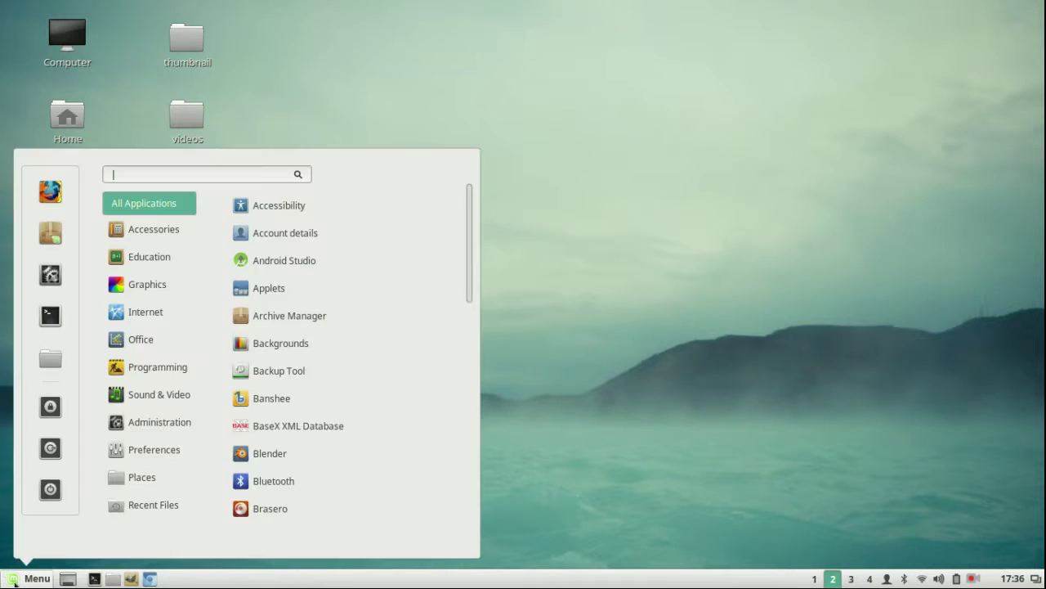
{"action": "mouse_move", "coordinate": [165, 373]}
{"action": "mouse_move", "coordinate": [163, 392]}
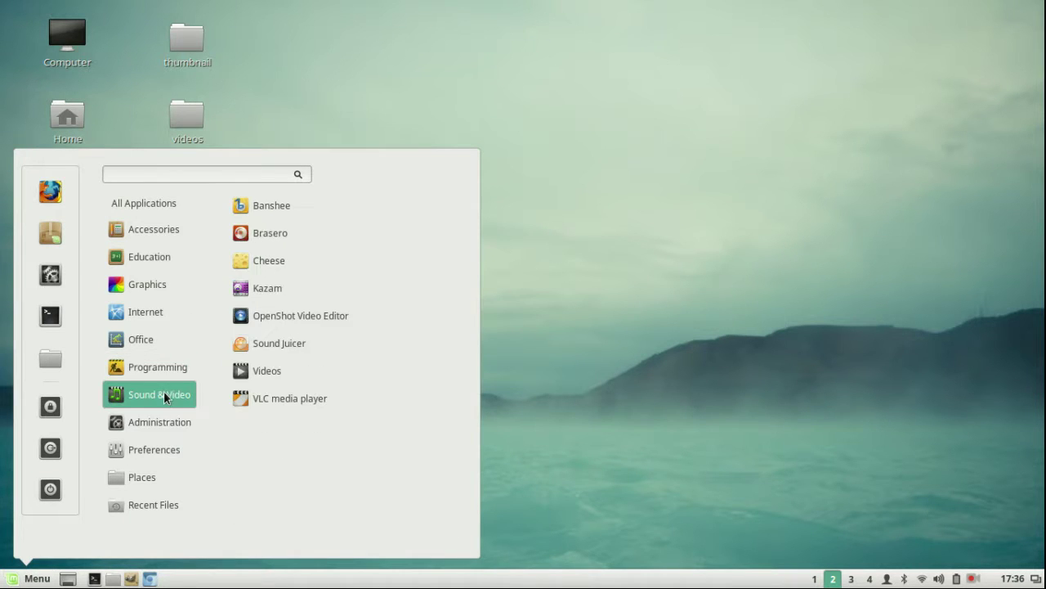
{"action": "left_click", "coordinate": [252, 294]}
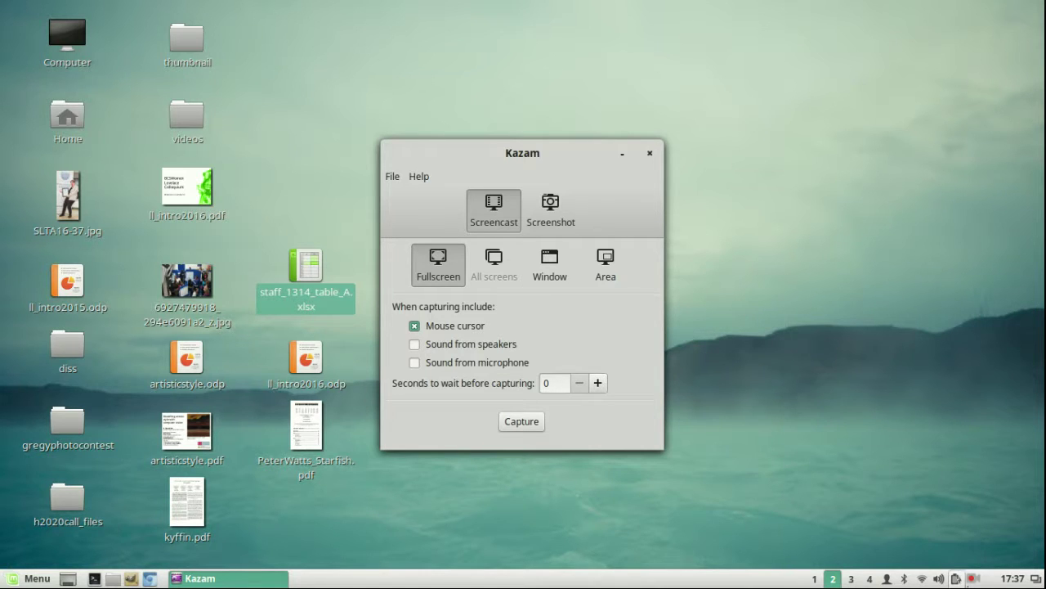
Finish the Kazam recording from the tray and reopen the Sound & Video application list
{"action": "left_click", "coordinate": [972, 579]}
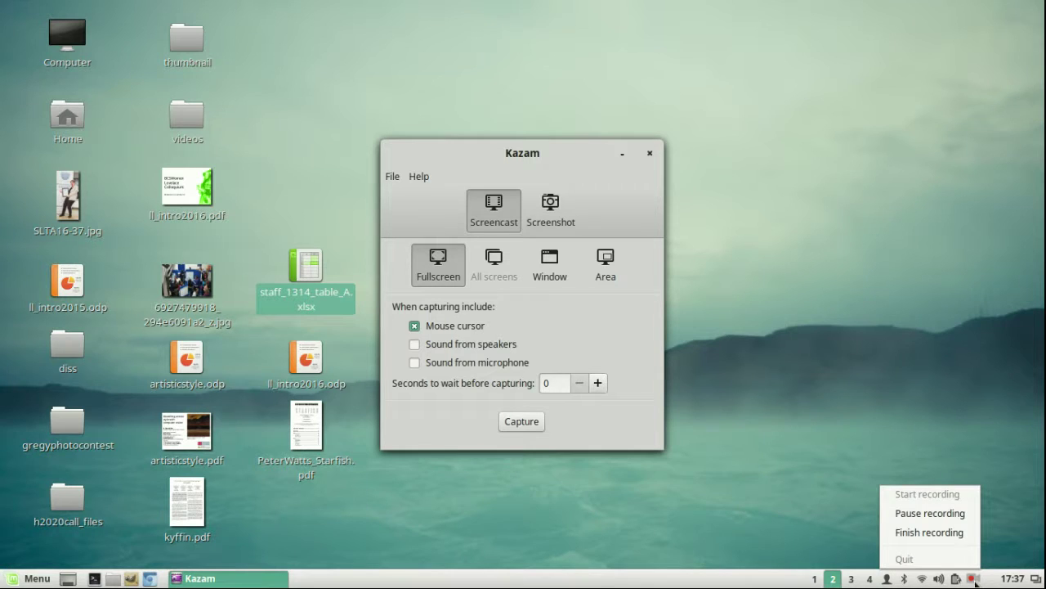
{"action": "left_click", "coordinate": [958, 532]}
{"action": "left_click", "coordinate": [25, 578]}
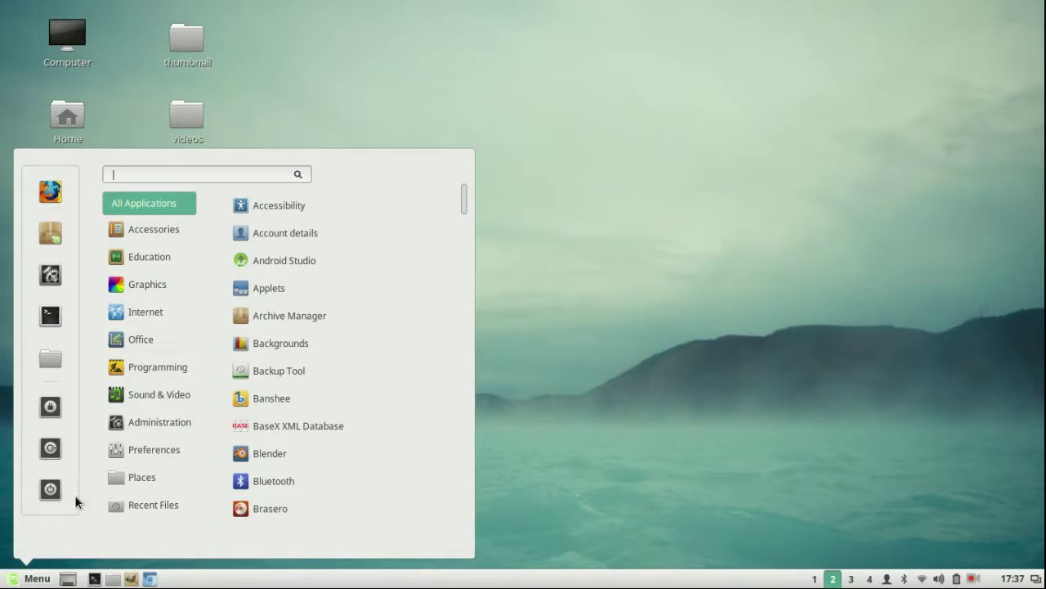
{"action": "mouse_move", "coordinate": [148, 395]}
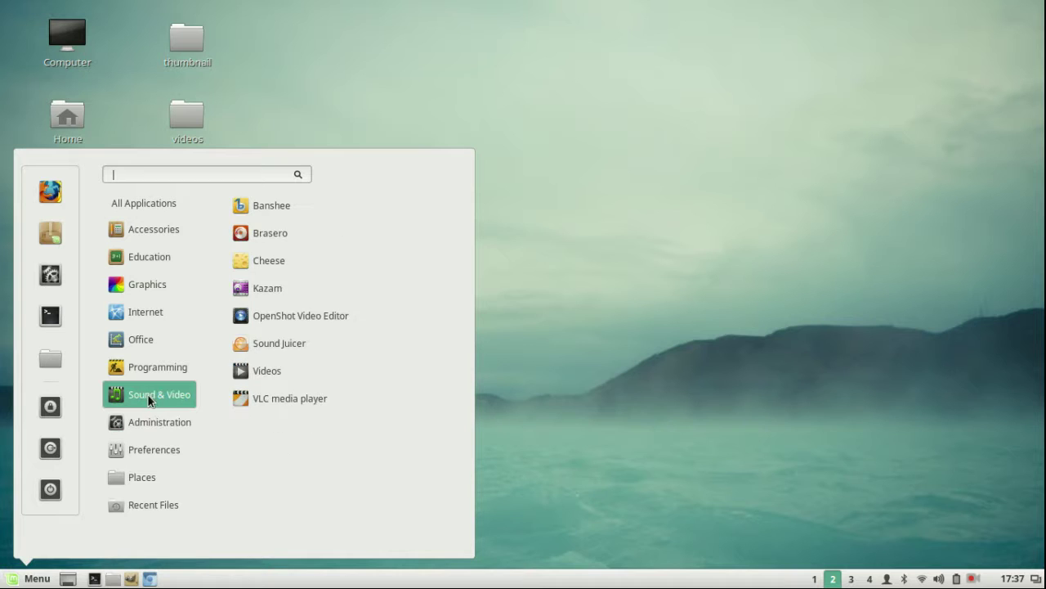
Launch OpenShot and dismiss the missing effects library warning
{"action": "left_click", "coordinate": [296, 310]}
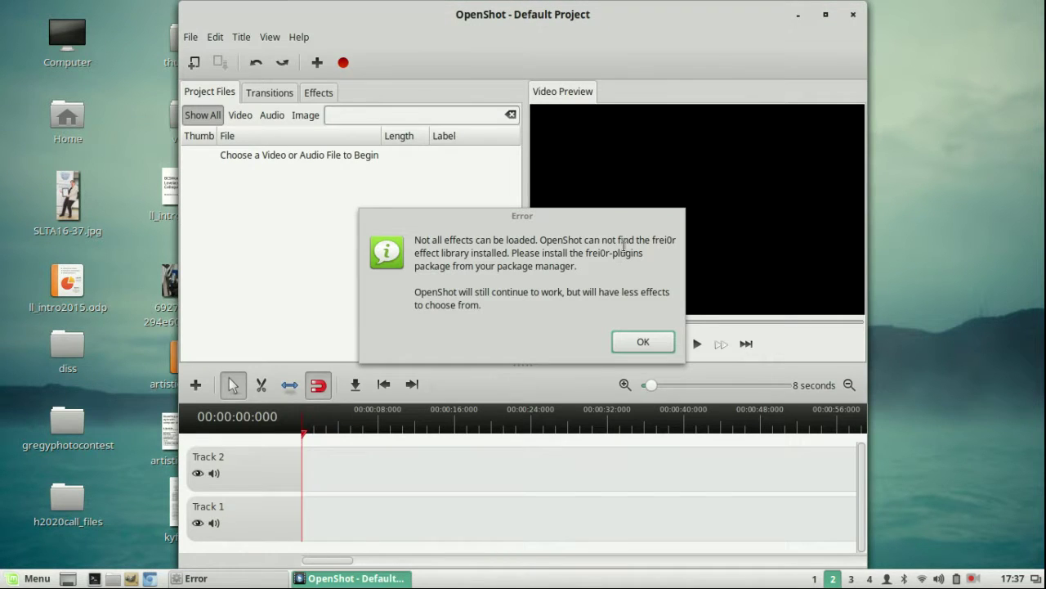
{"action": "left_click", "coordinate": [643, 343]}
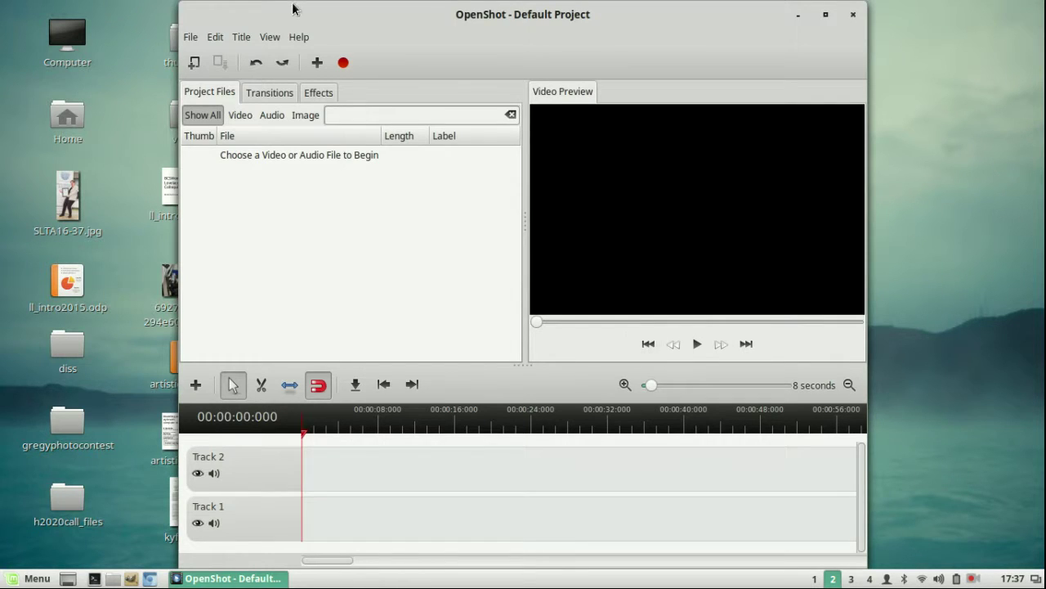
{"action": "left_click", "coordinate": [190, 38]}
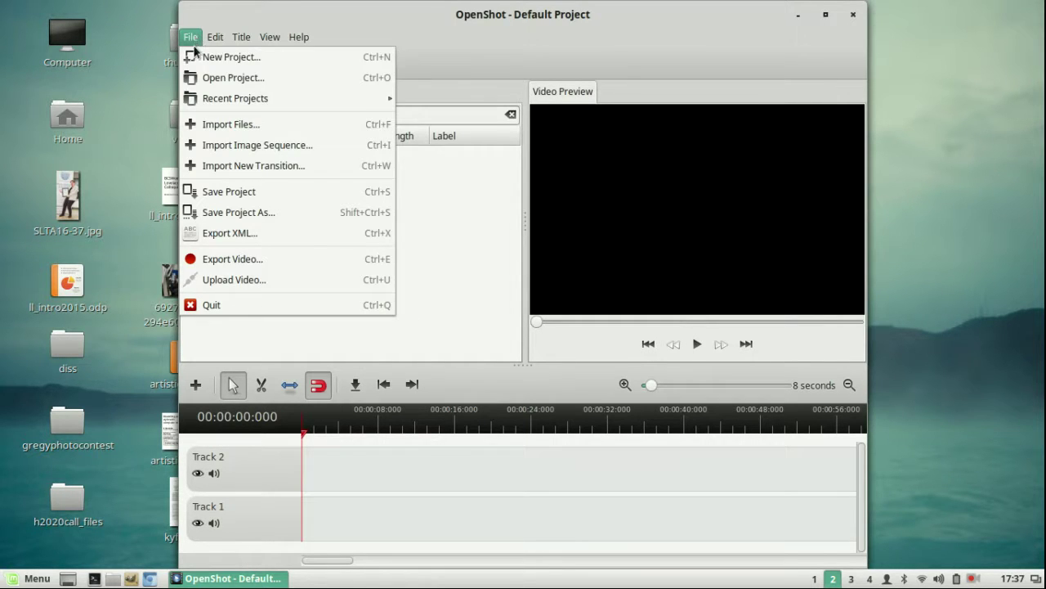
{"action": "left_click", "coordinate": [206, 124]}
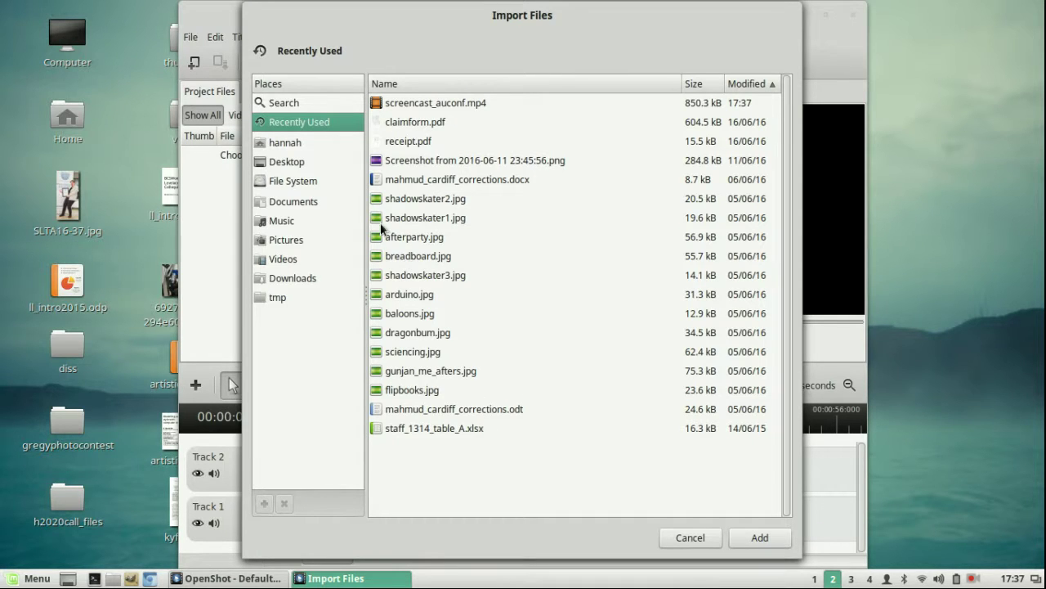
Import screencast_auconf.mp4 from the Videos folder and place it on Track 2
{"action": "left_click", "coordinate": [311, 258]}
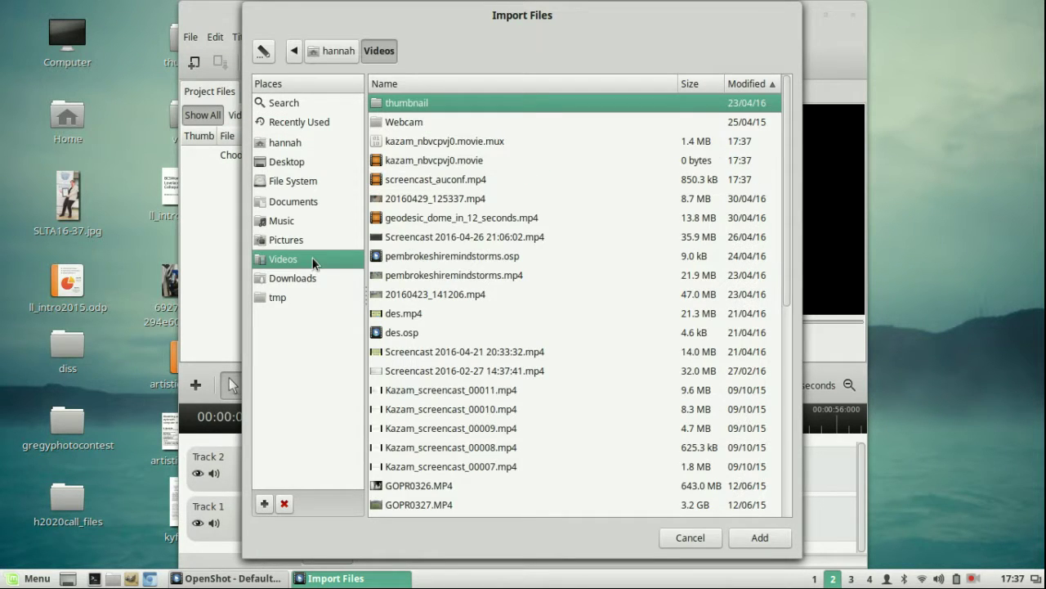
{"action": "scroll", "coordinate": [507, 142], "scroll_direction": "down", "scroll_amount": 1}
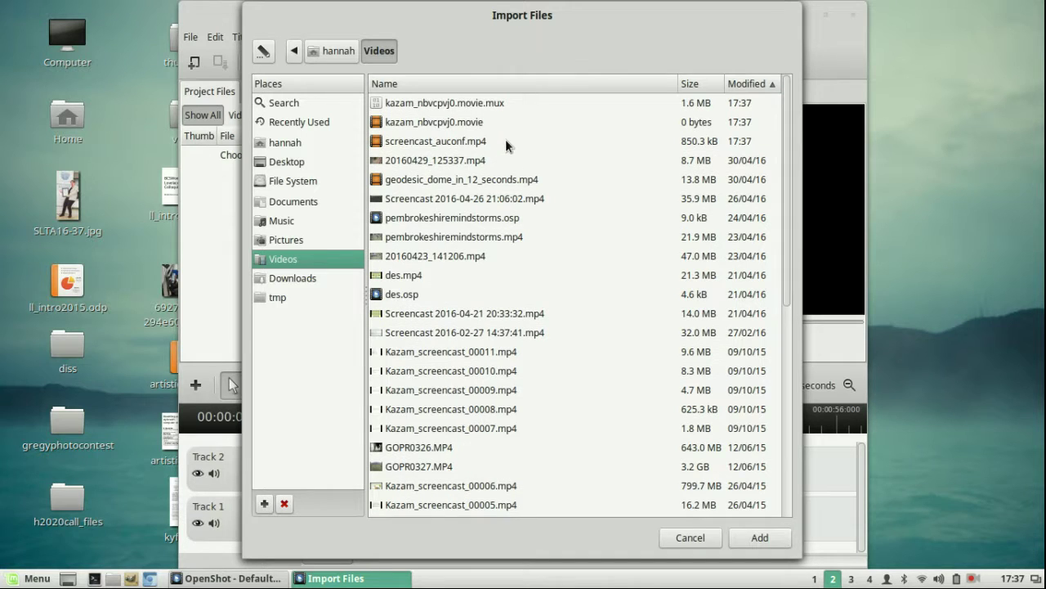
{"action": "left_click", "coordinate": [471, 142]}
{"action": "double_click", "coordinate": [471, 142]}
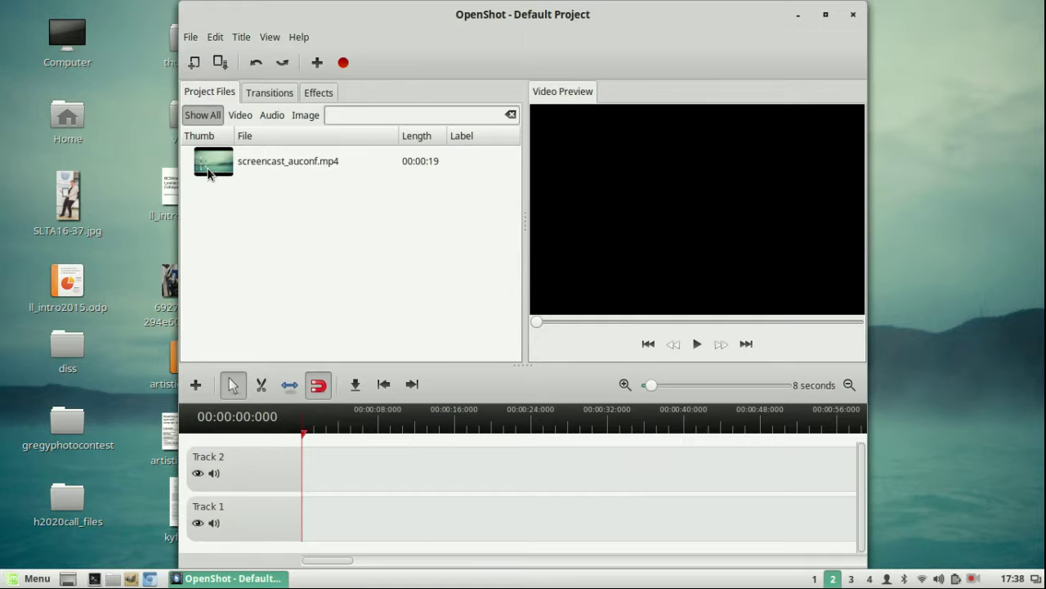
{"action": "left_click_drag", "start_coordinate": [209, 172], "coordinate": [365, 473]}
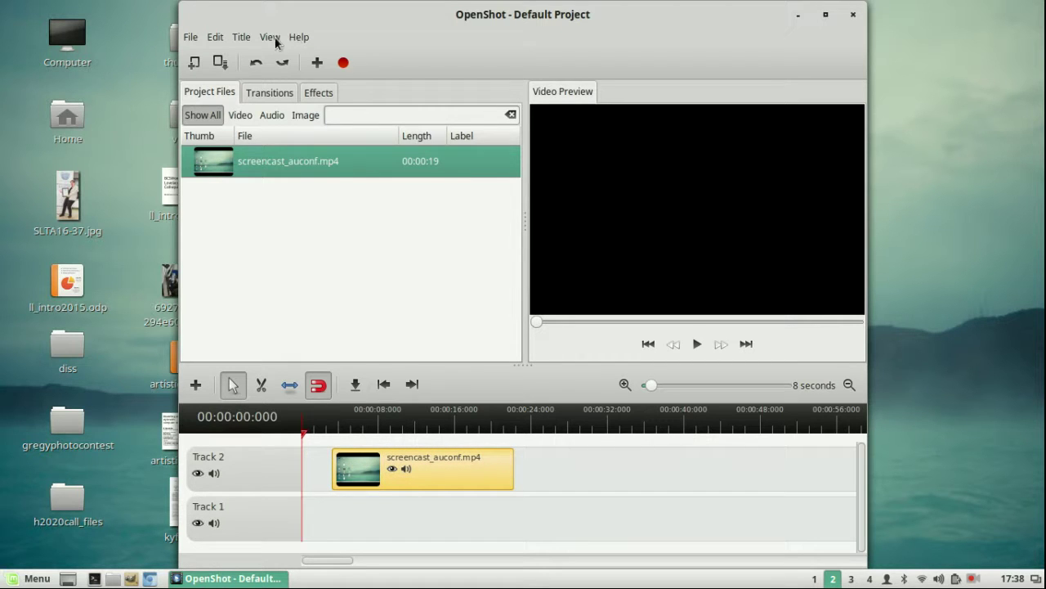
Create a new title file named 'start' from the Standard 1 template
{"action": "left_click", "coordinate": [243, 38]}
{"action": "left_click", "coordinate": [253, 54]}
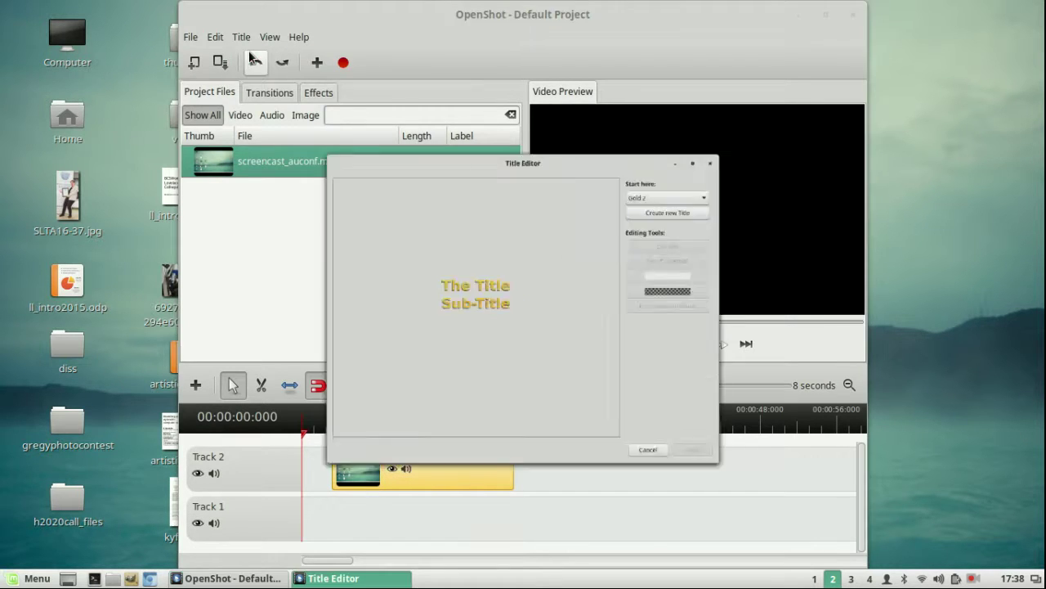
{"action": "left_click", "coordinate": [748, 134]}
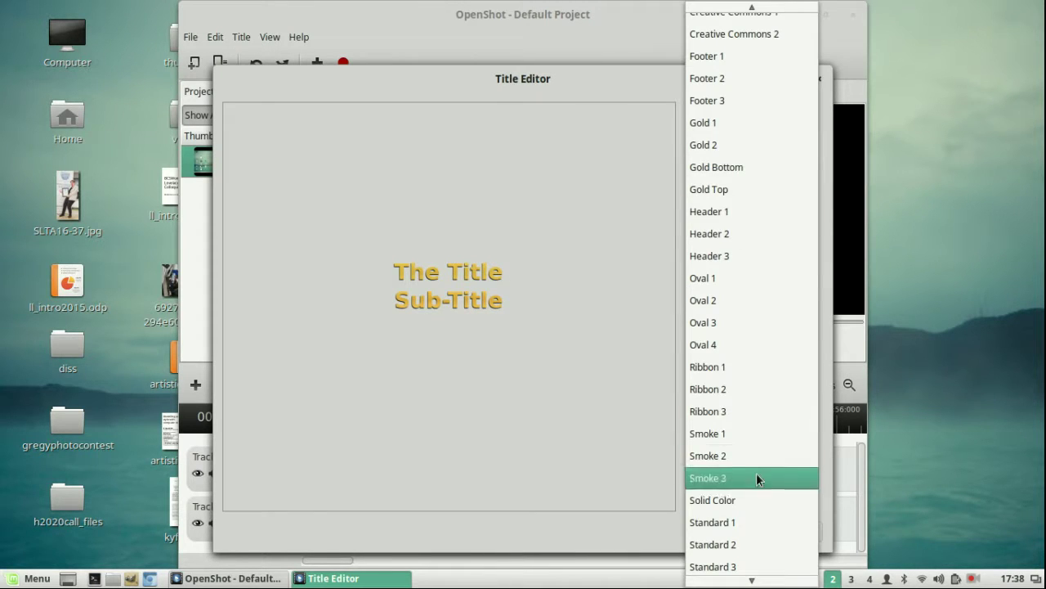
{"action": "left_click", "coordinate": [752, 523]}
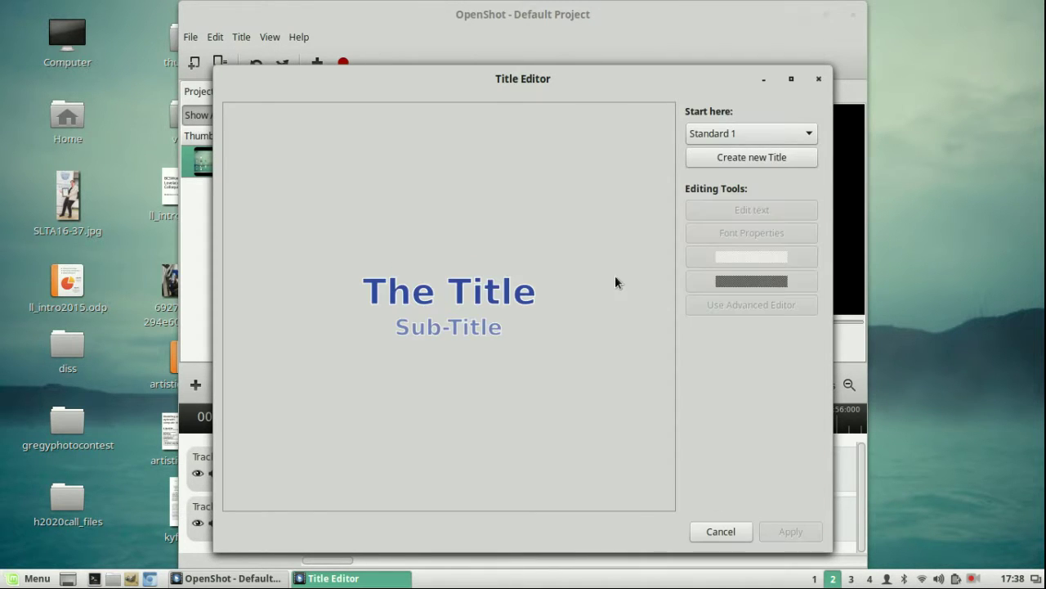
{"action": "left_click", "coordinate": [745, 159]}
{"action": "type", "text": "start"}
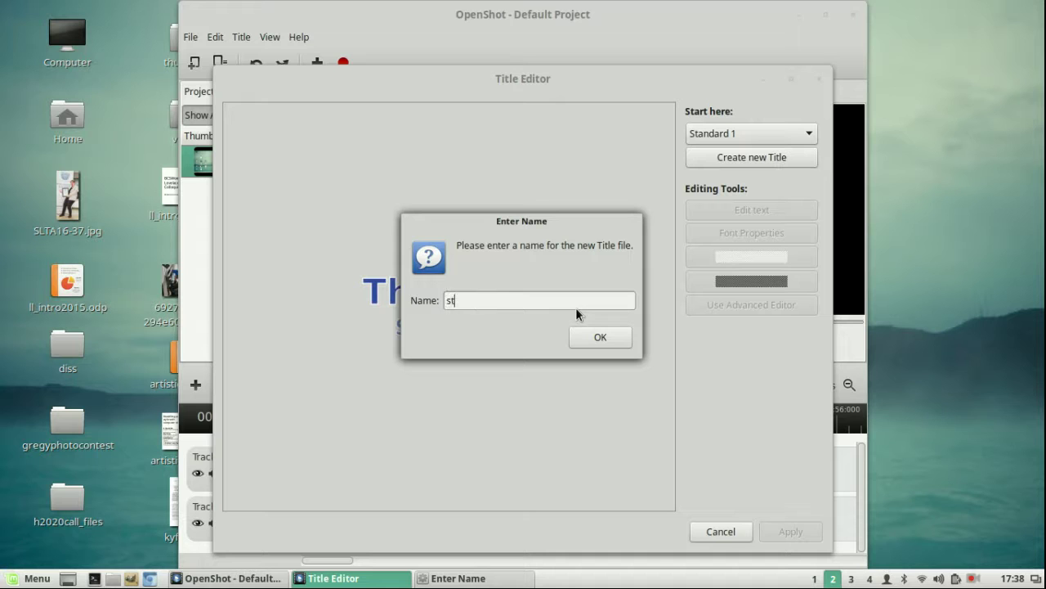
{"action": "left_click", "coordinate": [599, 337]}
Set the title to 'Making videos' / 'a quick video', save it, and put start.svg at Track 2's start
{"action": "type", "text": "Making videos"}
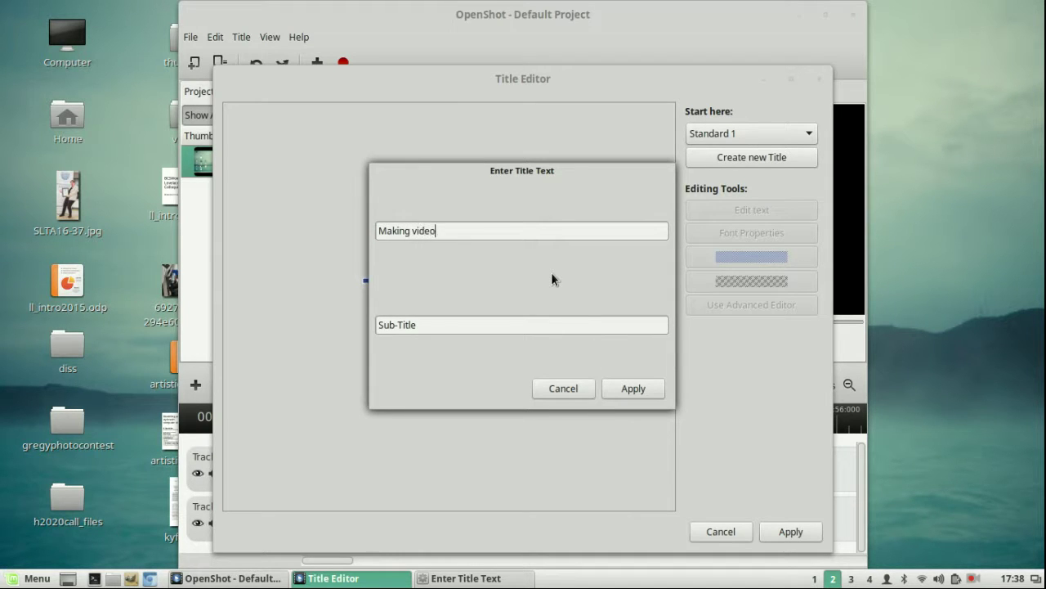
{"action": "triple_click", "coordinate": [522, 326]}
{"action": "type", "text": "a quick video"}
{"action": "left_click", "coordinate": [632, 390]}
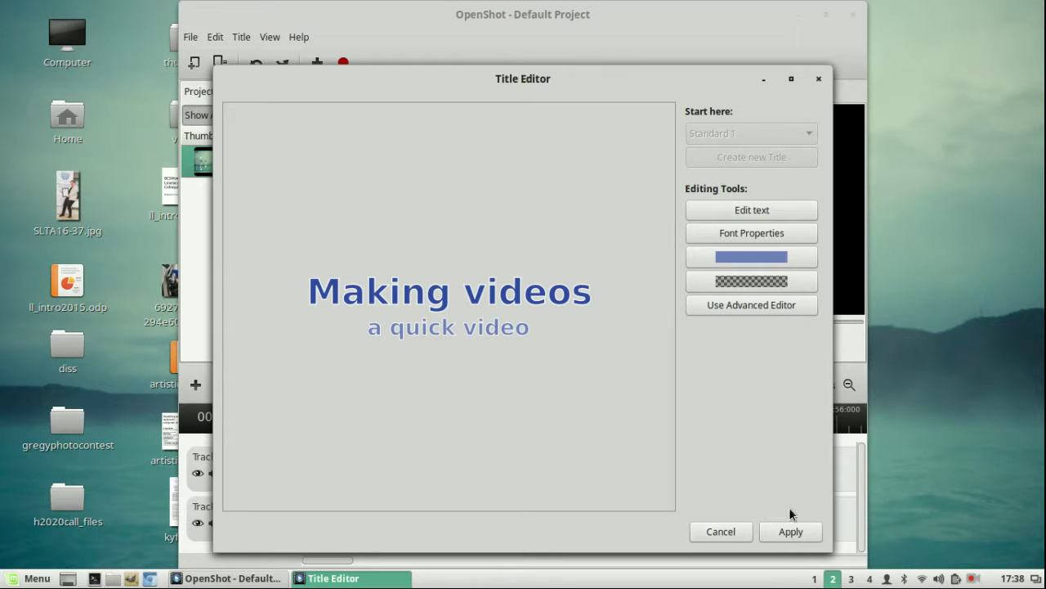
{"action": "left_click", "coordinate": [791, 532]}
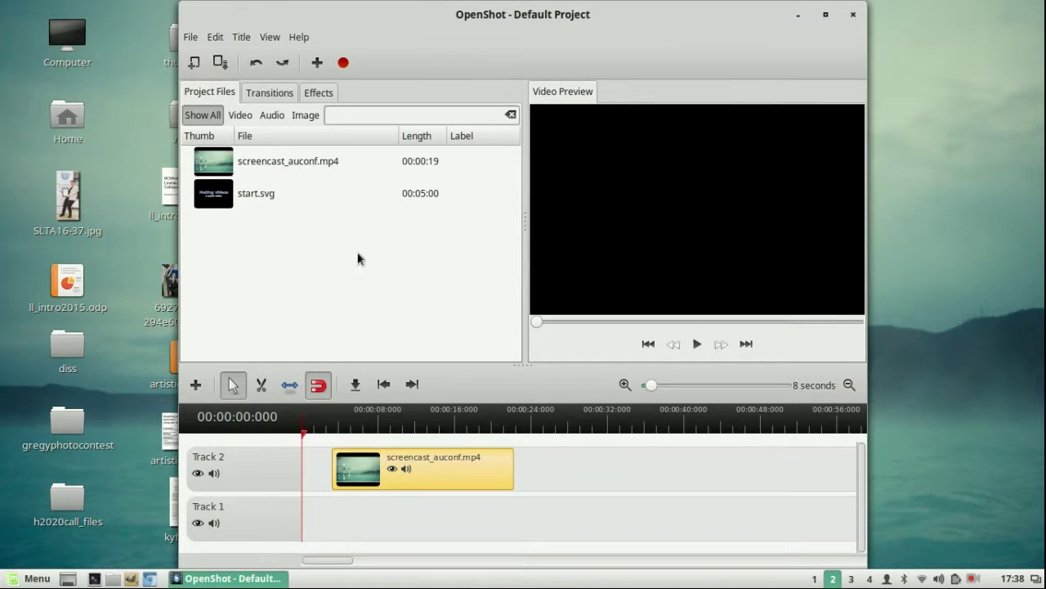
{"action": "left_click_drag", "start_coordinate": [217, 200], "coordinate": [325, 464]}
Apply Fade Out (Fast) to the start.svg title clip and preview the opening
{"action": "right_click", "coordinate": [326, 464]}
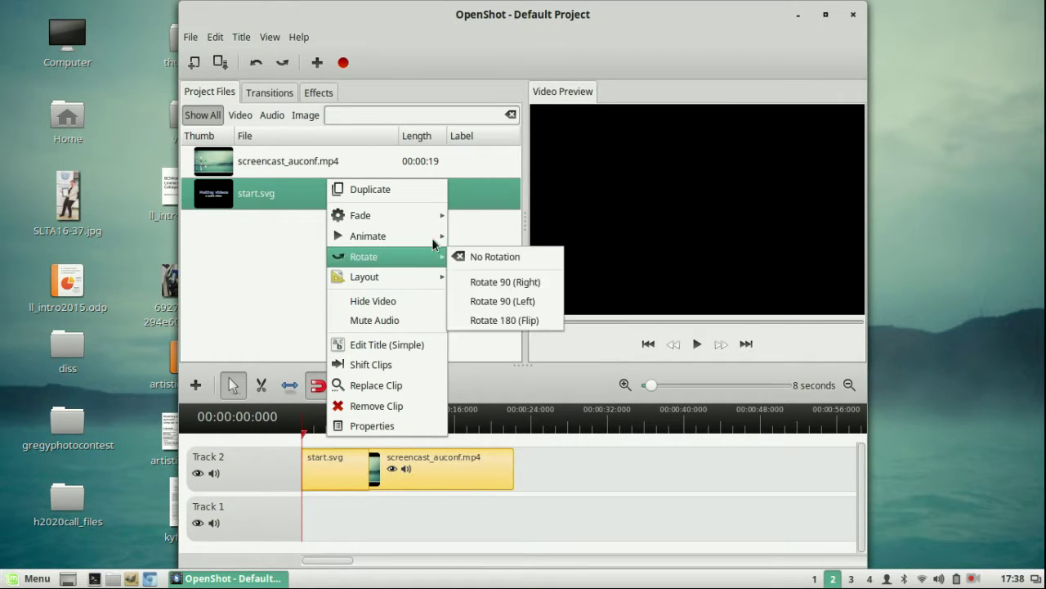
{"action": "mouse_move", "coordinate": [432, 235]}
{"action": "mouse_move", "coordinate": [440, 216]}
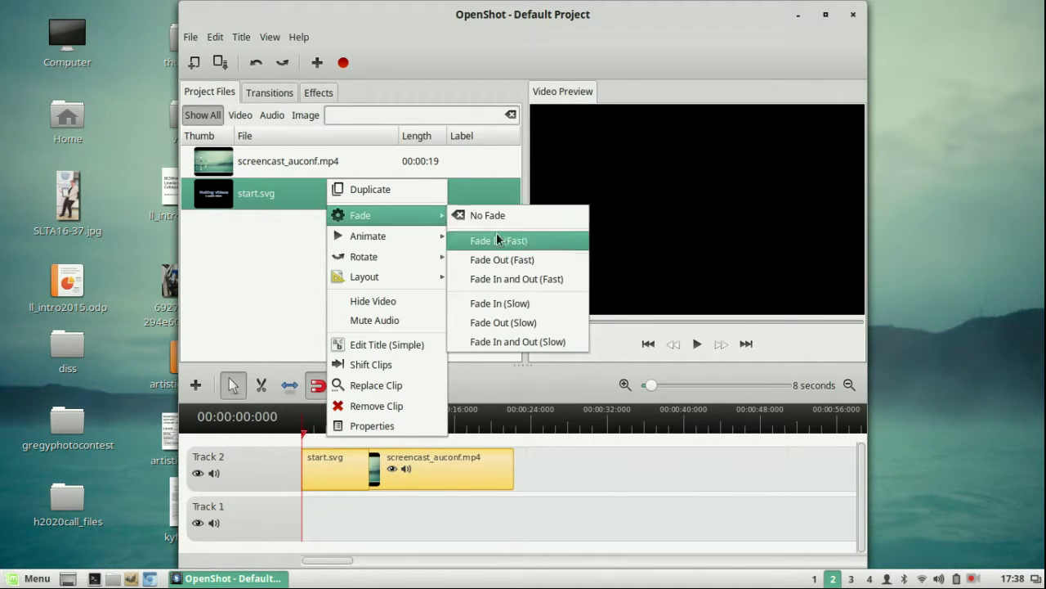
{"action": "left_click", "coordinate": [507, 259]}
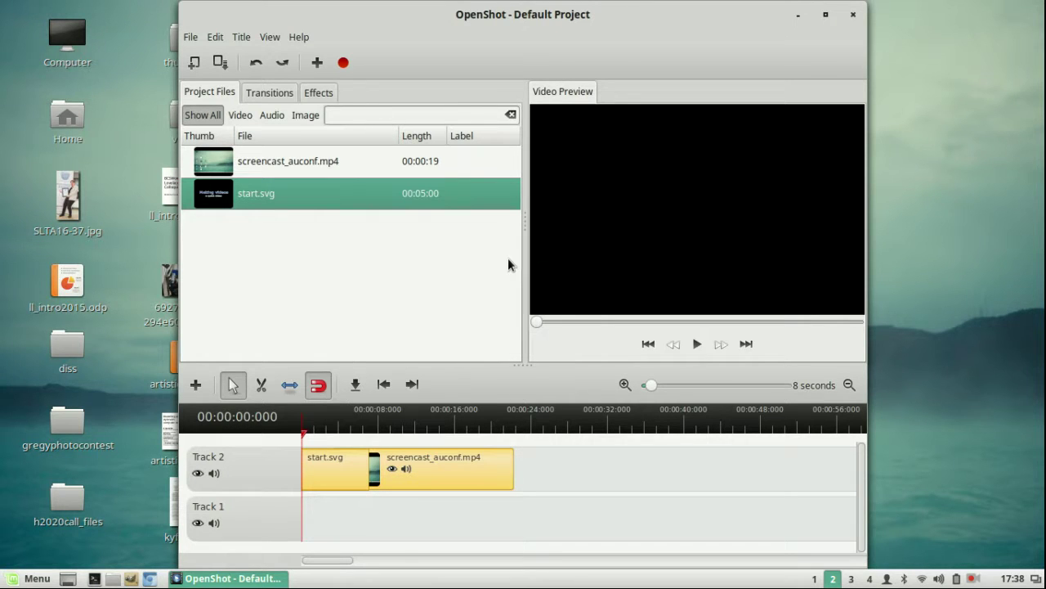
{"action": "left_click", "coordinate": [698, 344]}
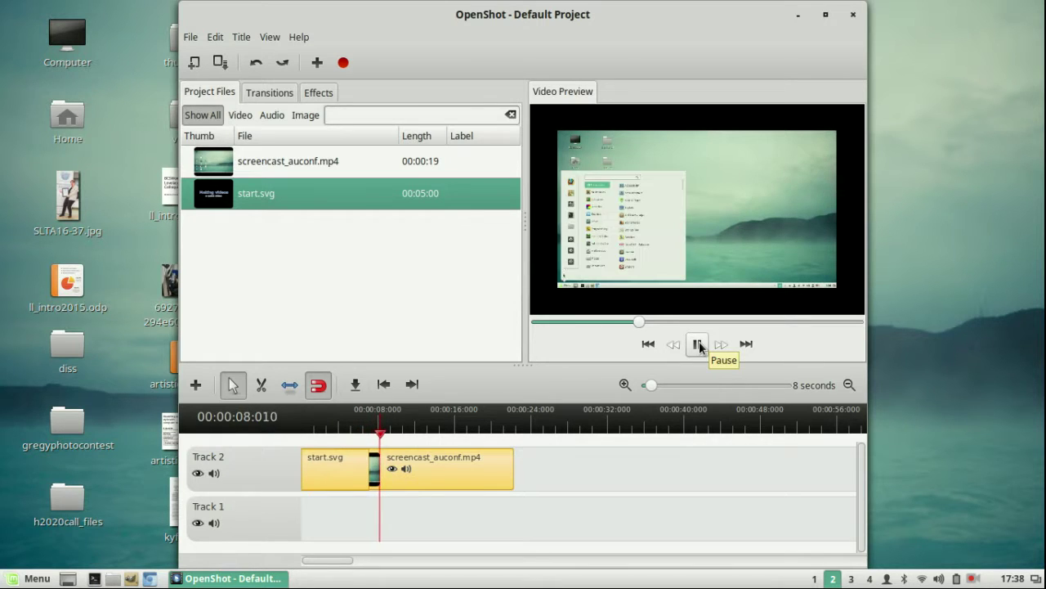
{"action": "left_click", "coordinate": [699, 345]}
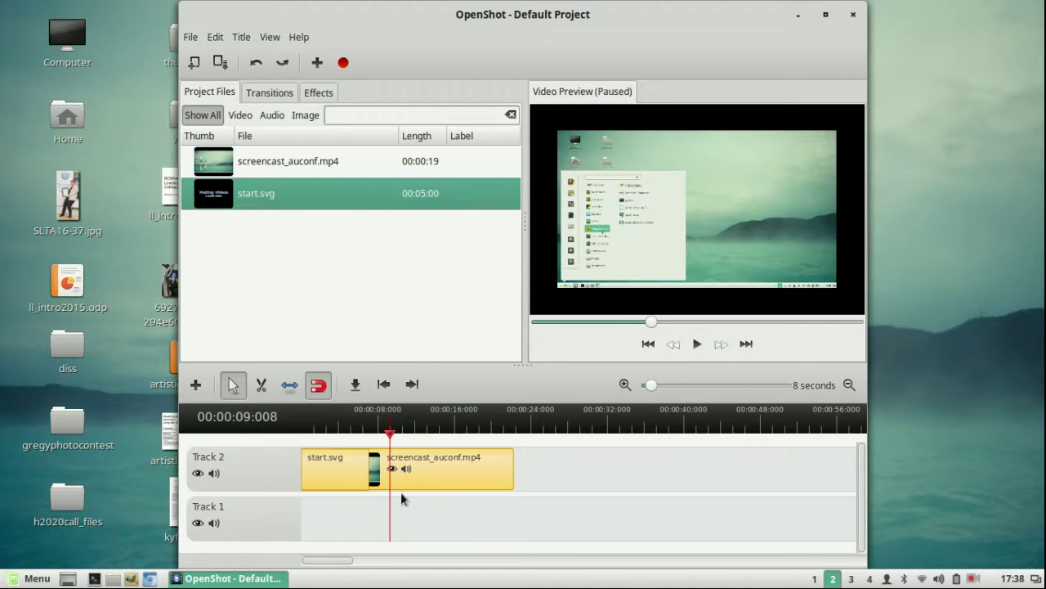
Set the start.svg title clip's Out point to 6.00 seconds
{"action": "right_click", "coordinate": [346, 461]}
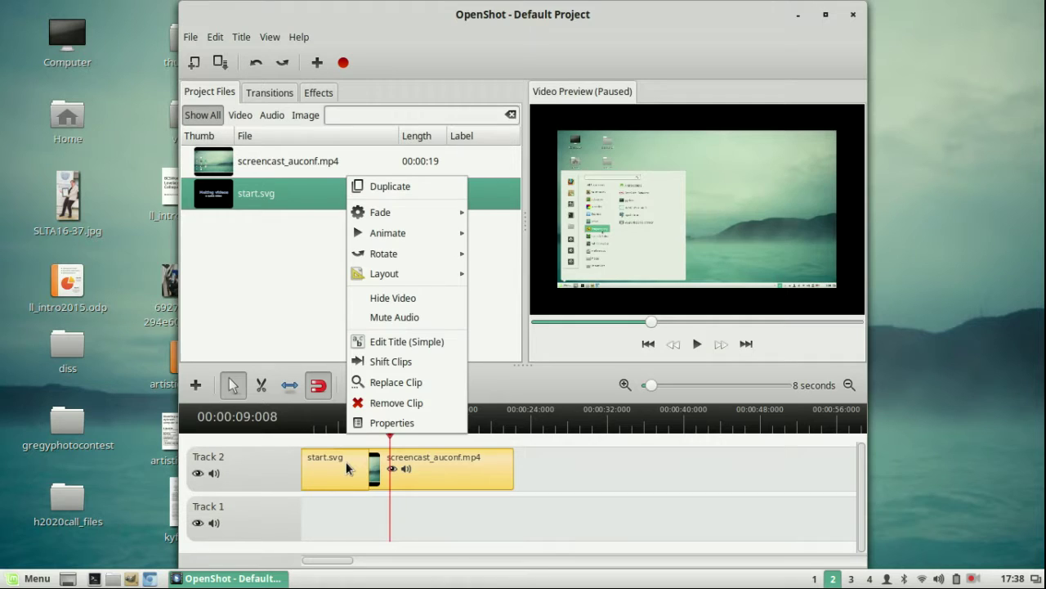
{"action": "left_click", "coordinate": [365, 416]}
{"action": "left_click", "coordinate": [500, 155]}
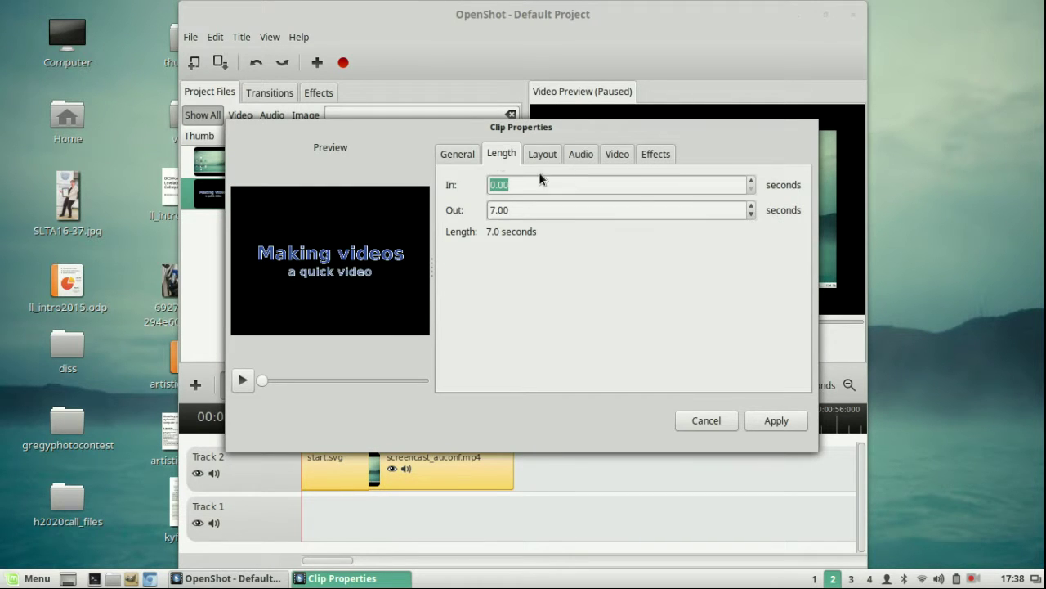
{"action": "left_click", "coordinate": [751, 213]}
{"action": "left_click", "coordinate": [770, 420]}
Slide the screencast clip up against the title clip and preview the new opening
{"action": "left_click_drag", "start_coordinate": [402, 466], "coordinate": [402, 477]}
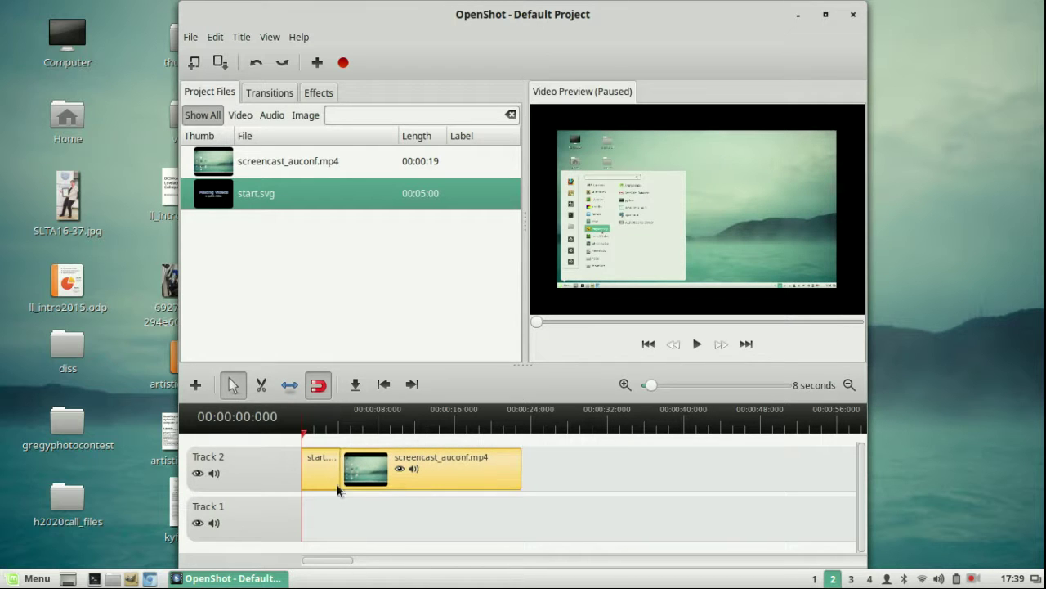
{"action": "left_click", "coordinate": [705, 345]}
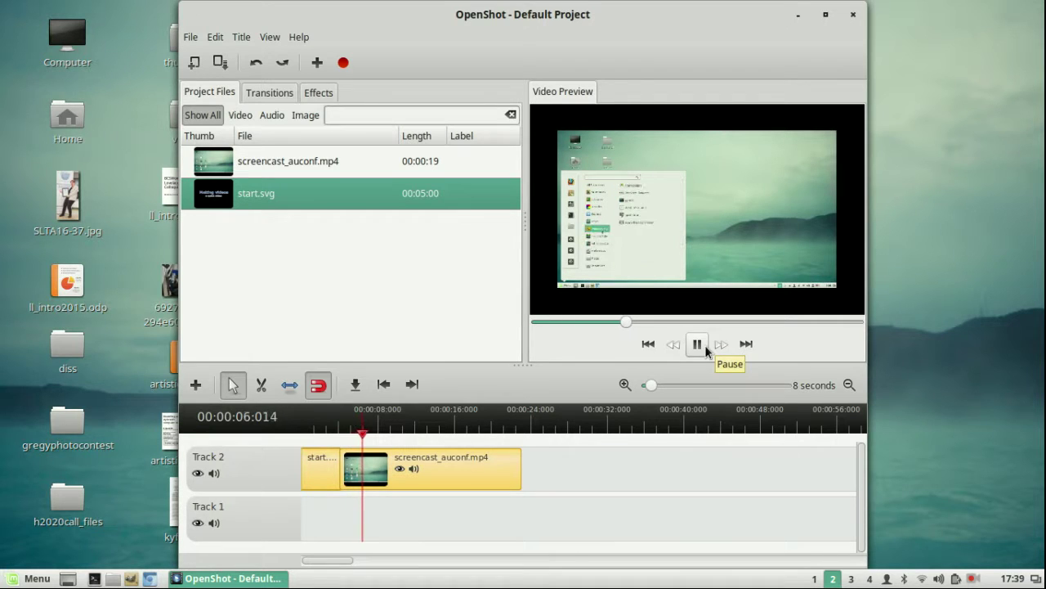
{"action": "left_click", "coordinate": [707, 347]}
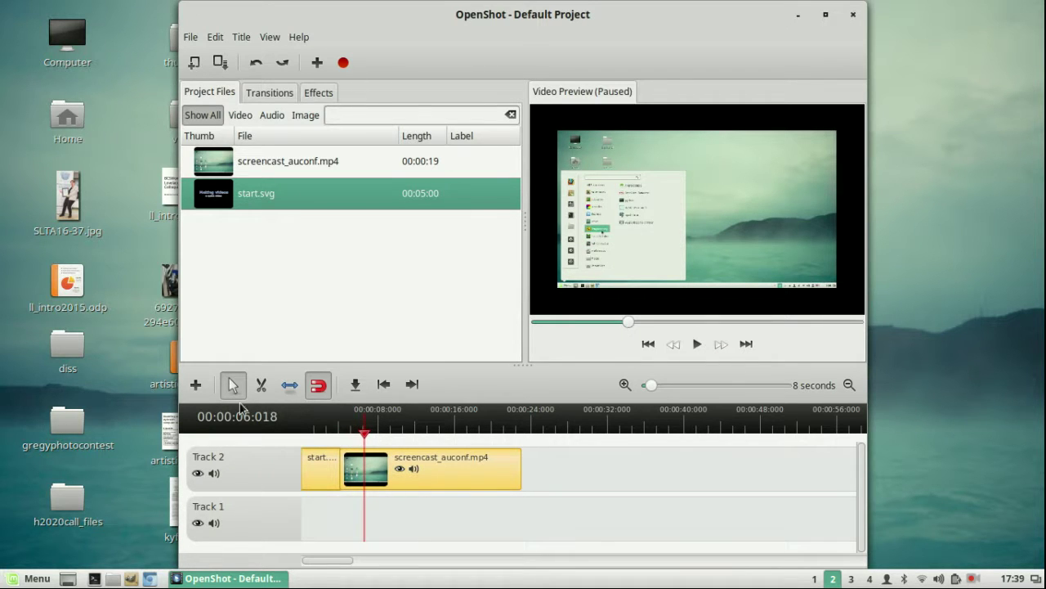
{"action": "left_click", "coordinate": [970, 578]}
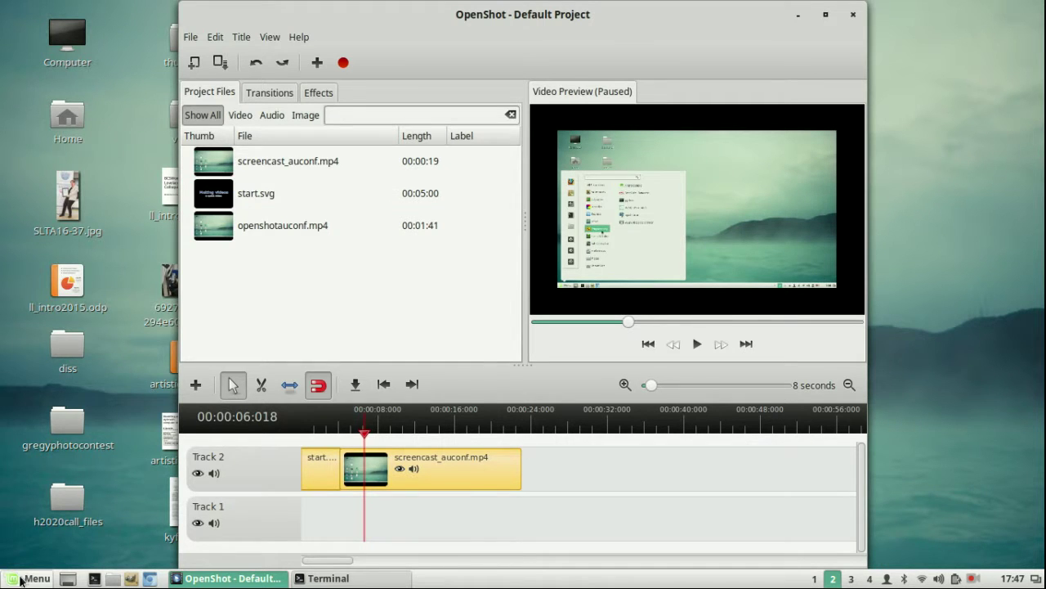
{"action": "left_click", "coordinate": [23, 579]}
Launch Audacity from Sound & Video and dismiss its welcome screen
{"action": "mouse_move", "coordinate": [166, 399]}
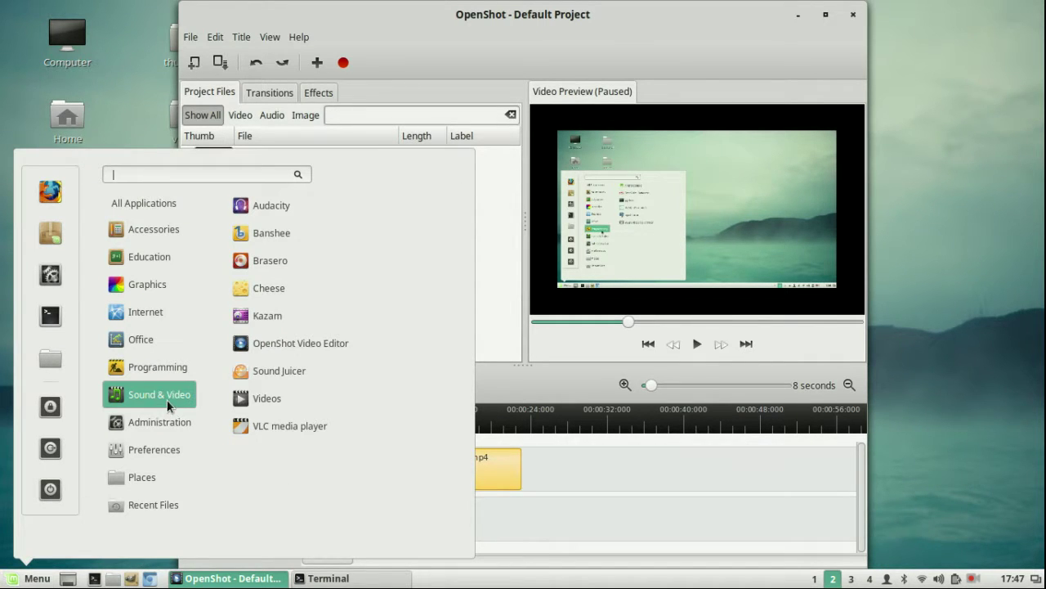
{"action": "left_click", "coordinate": [282, 207]}
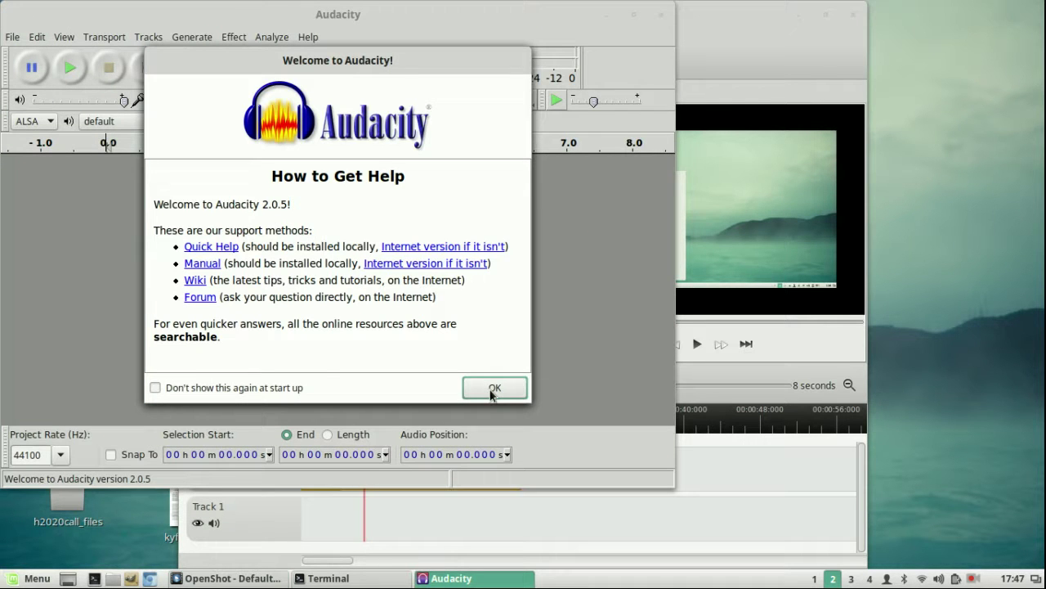
{"action": "left_click", "coordinate": [493, 389]}
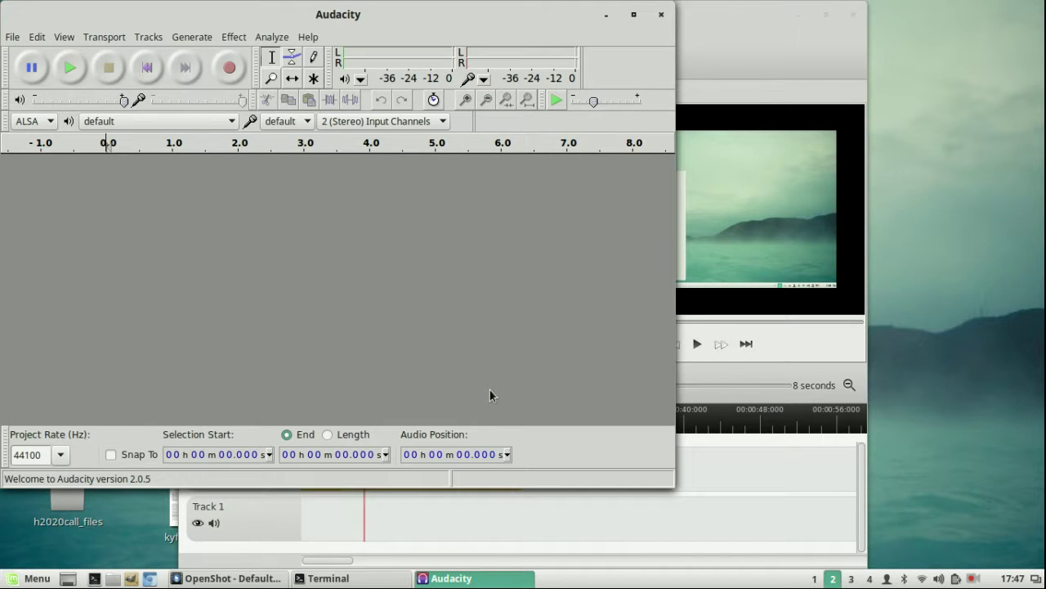
{"action": "left_click", "coordinate": [33, 578]}
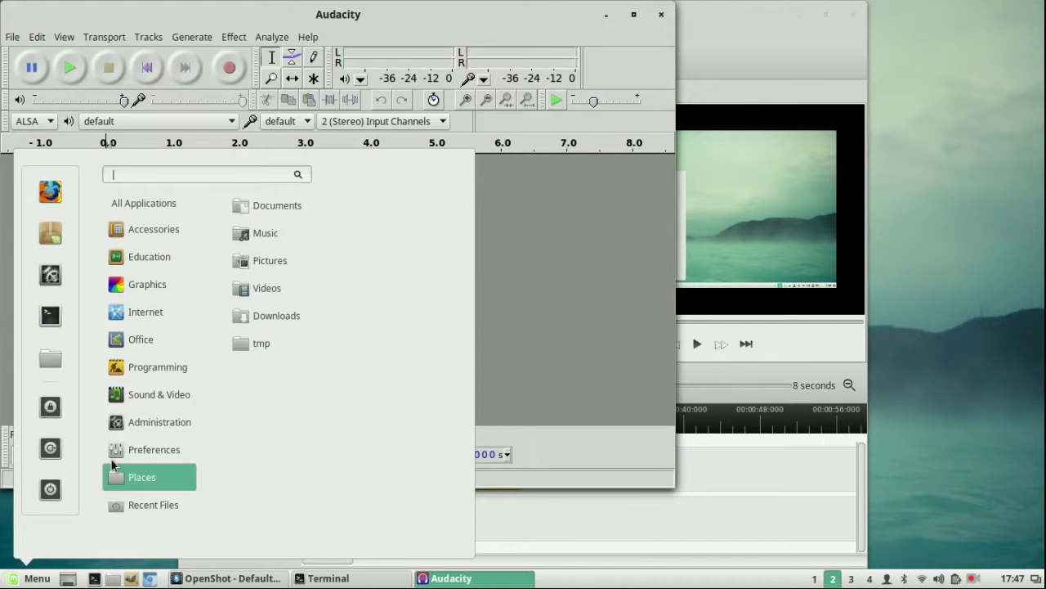
Launch Cheese and move its webcam window to the lower right corner
{"action": "mouse_move", "coordinate": [122, 394]}
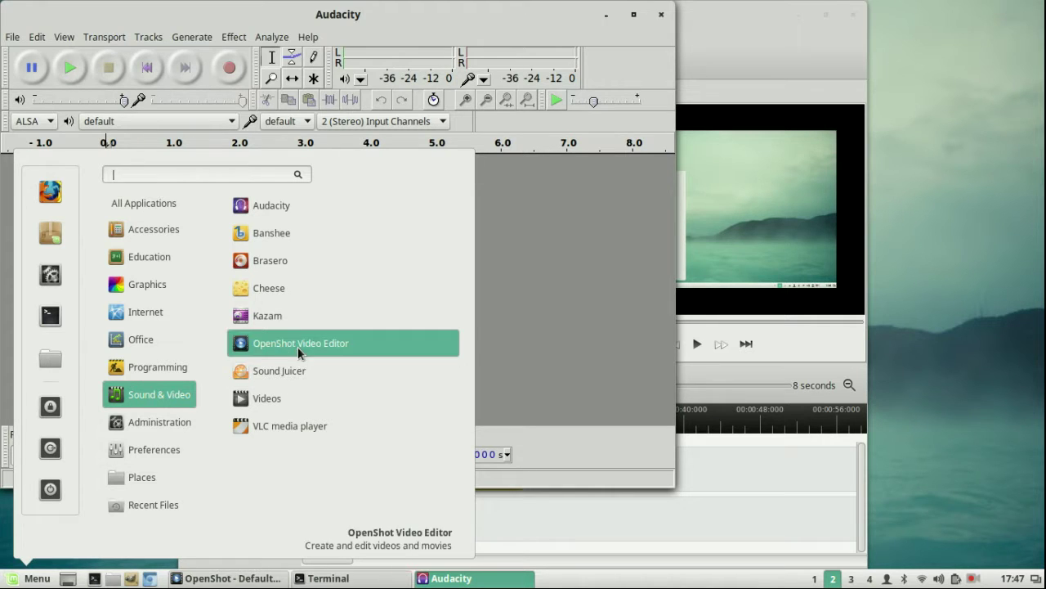
{"action": "left_click", "coordinate": [315, 292]}
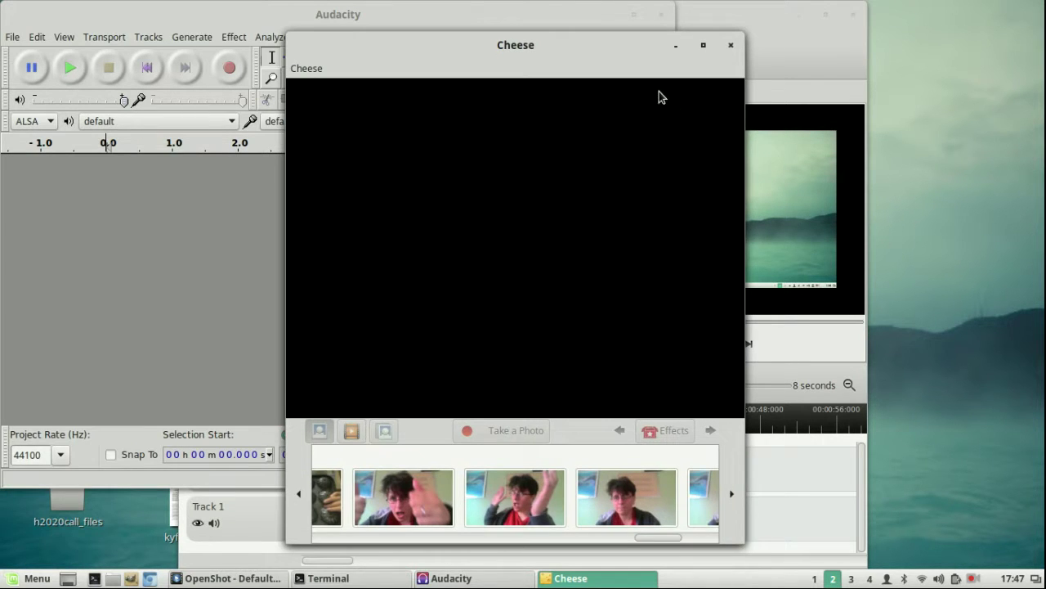
{"action": "left_click_drag", "start_coordinate": [581, 44], "coordinate": [1002, 254]}
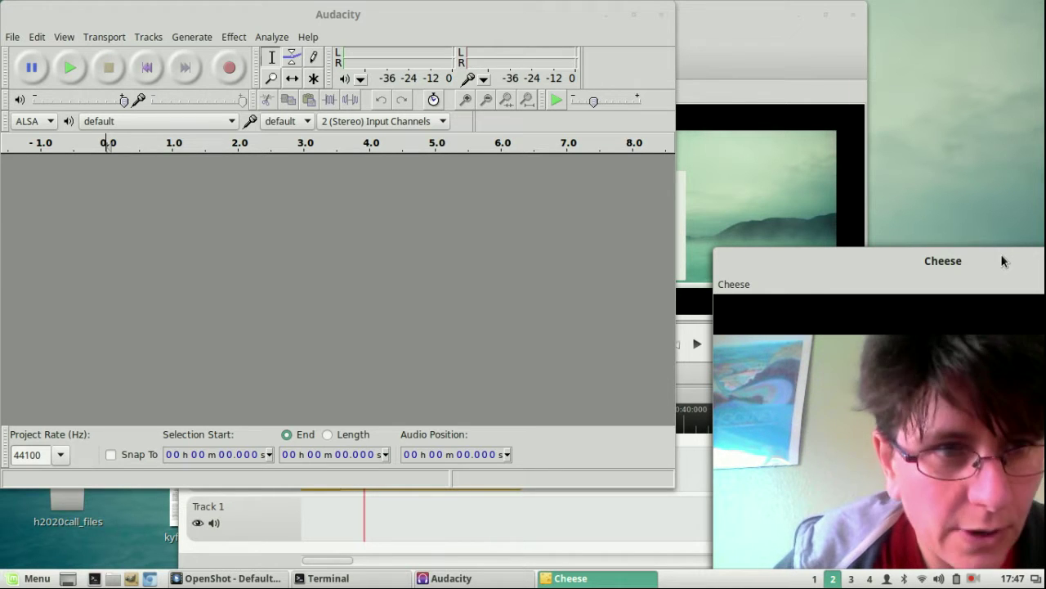
{"action": "left_click", "coordinate": [231, 69]}
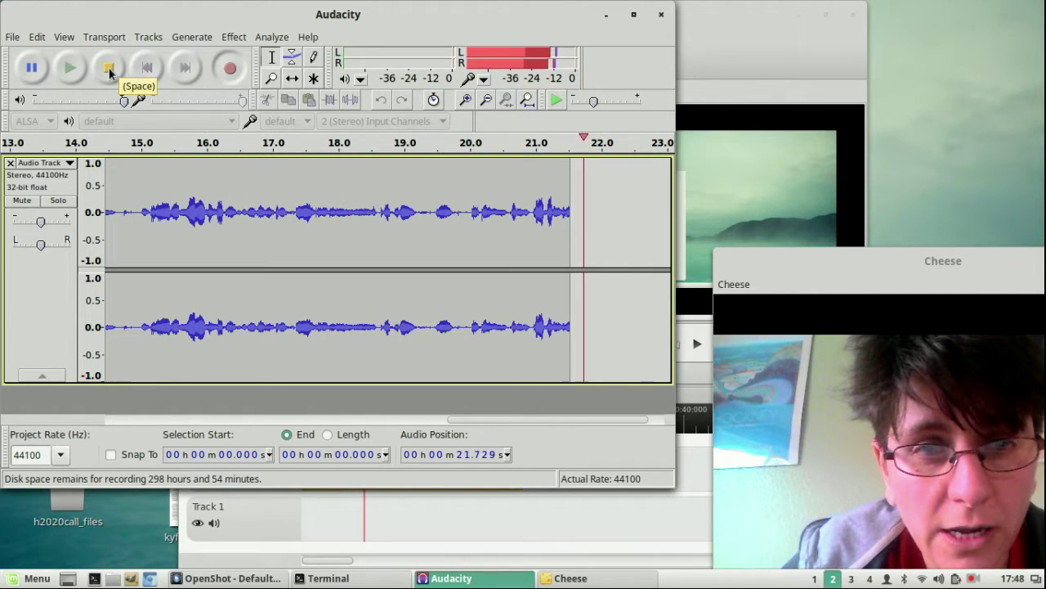
Stop the narration recording after about 22 seconds
{"action": "left_click", "coordinate": [109, 69]}
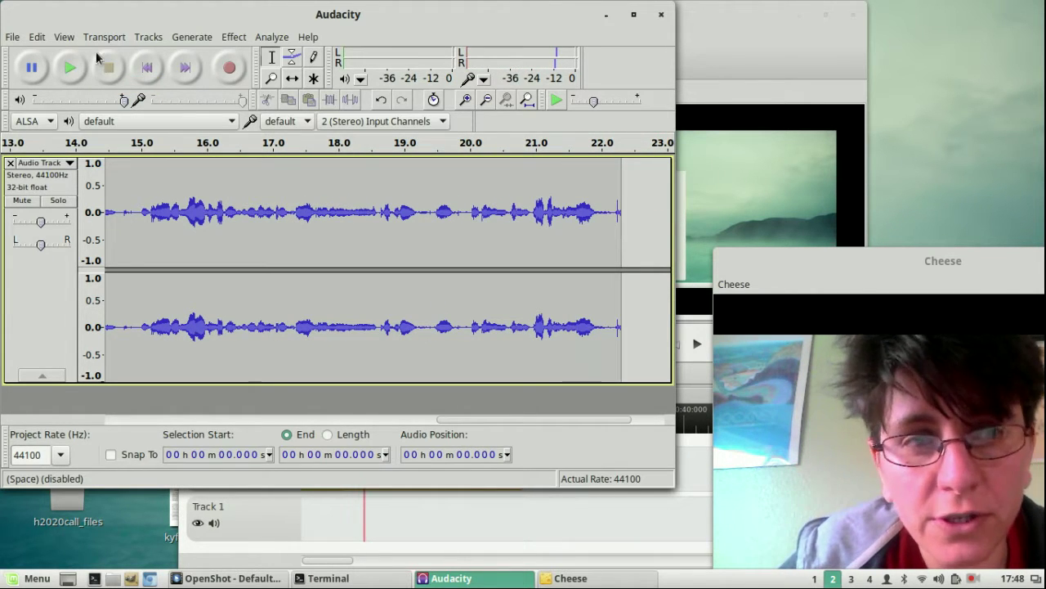
Export the narration as MP3 file auconf_short.mp3 into Videos, accepting empty metadata
{"action": "left_click", "coordinate": [11, 37]}
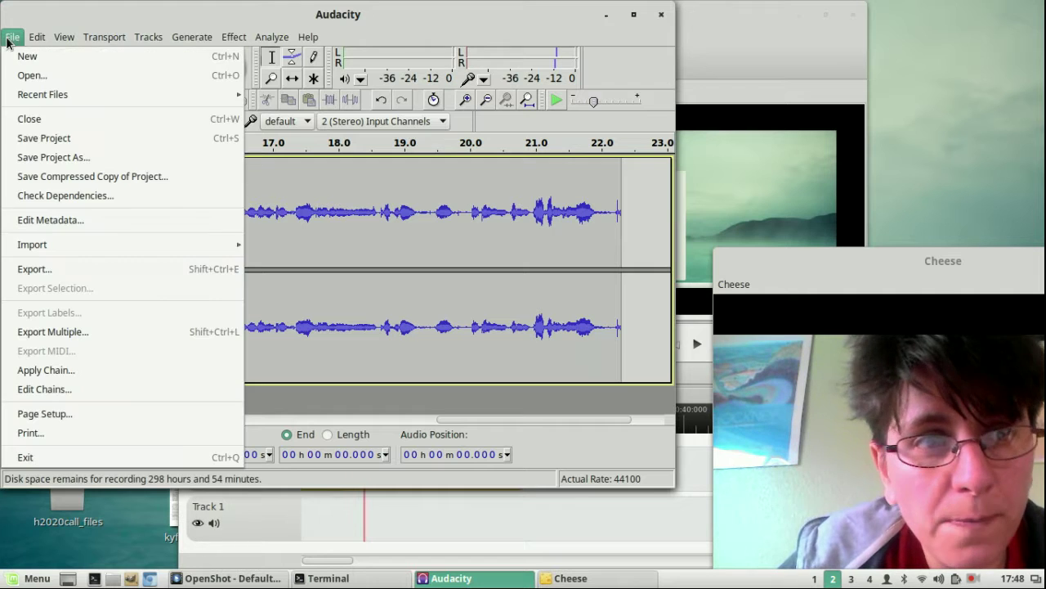
{"action": "left_click", "coordinate": [33, 269]}
{"action": "left_click", "coordinate": [520, 468]}
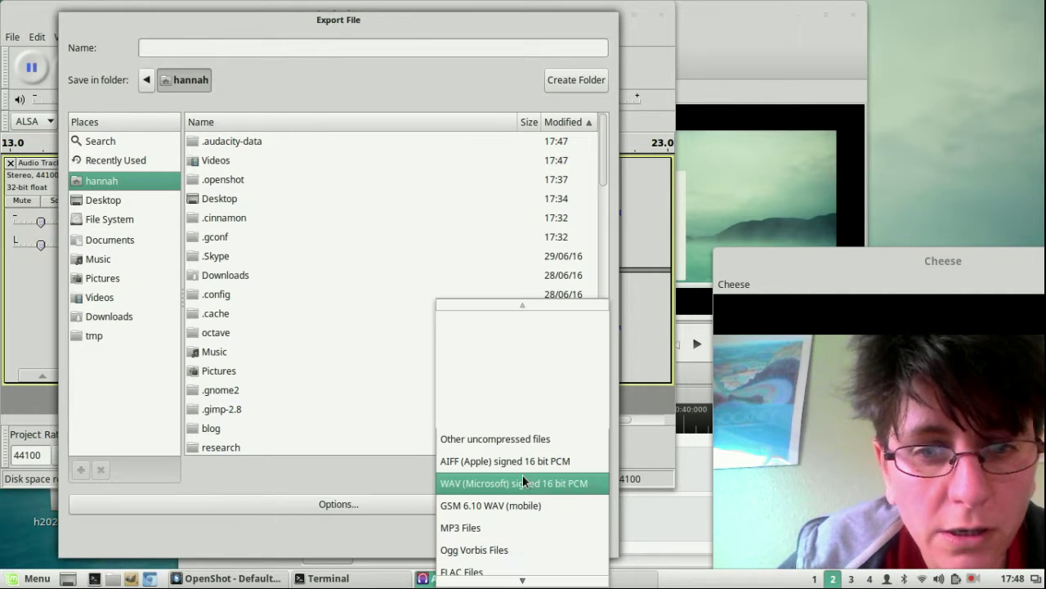
{"action": "left_click", "coordinate": [517, 520]}
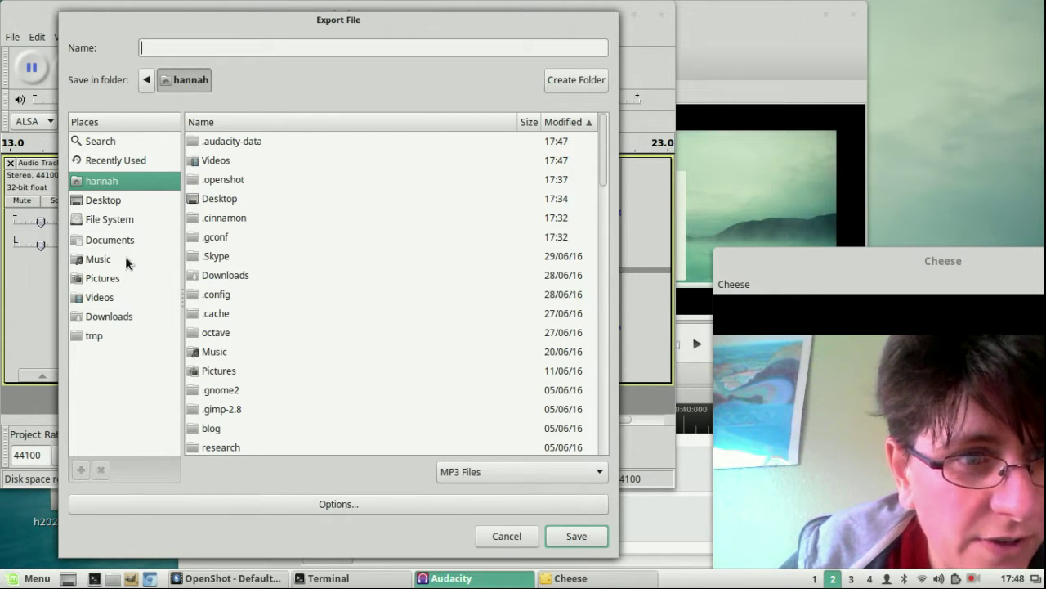
{"action": "left_click", "coordinate": [117, 298]}
{"action": "left_click", "coordinate": [221, 45]}
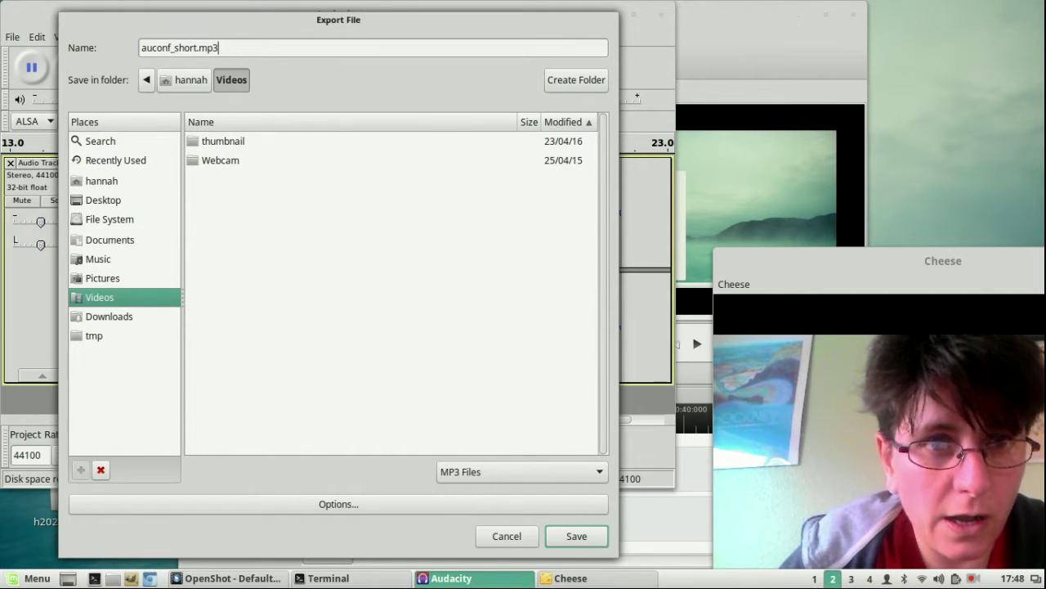
{"action": "left_click", "coordinate": [587, 536]}
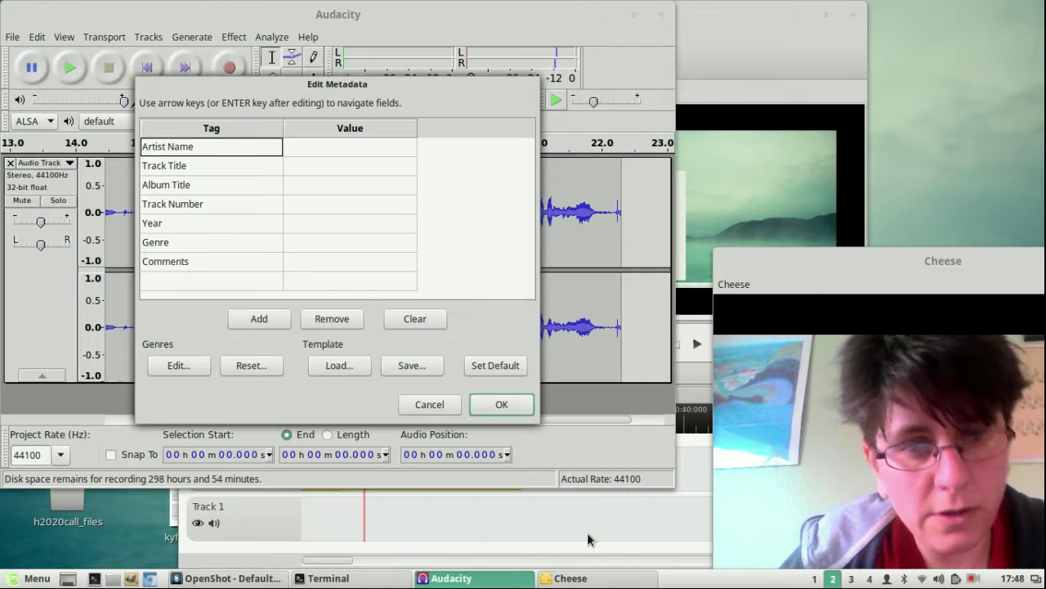
{"action": "left_click", "coordinate": [506, 403]}
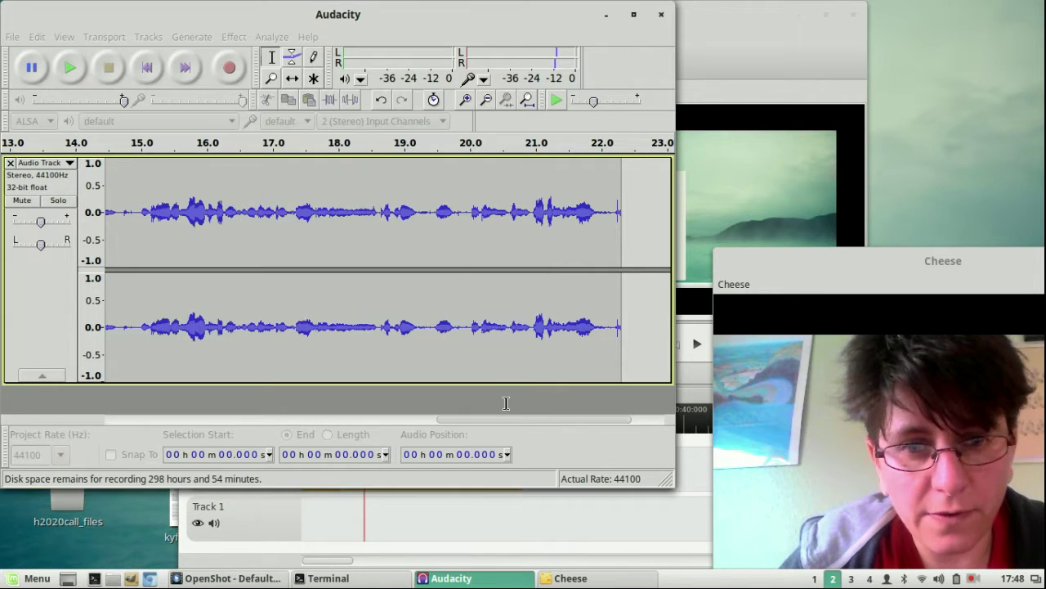
{"action": "left_click", "coordinate": [739, 31]}
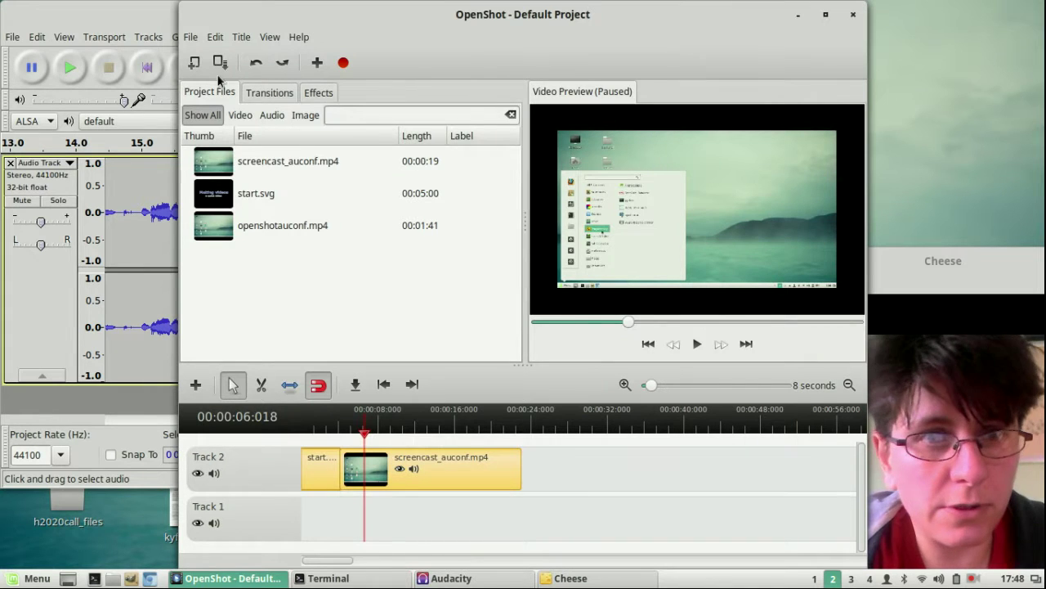
Import auconf_short.mp3 from Videos, place it later on Track 1, and finish the screen recording
{"action": "left_click", "coordinate": [317, 64]}
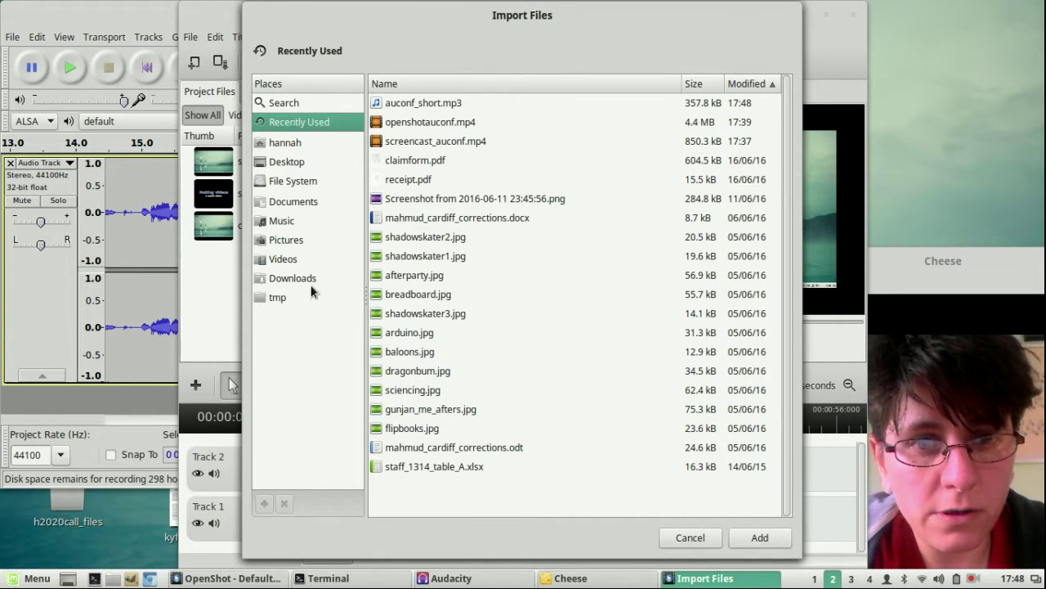
{"action": "left_click", "coordinate": [286, 259]}
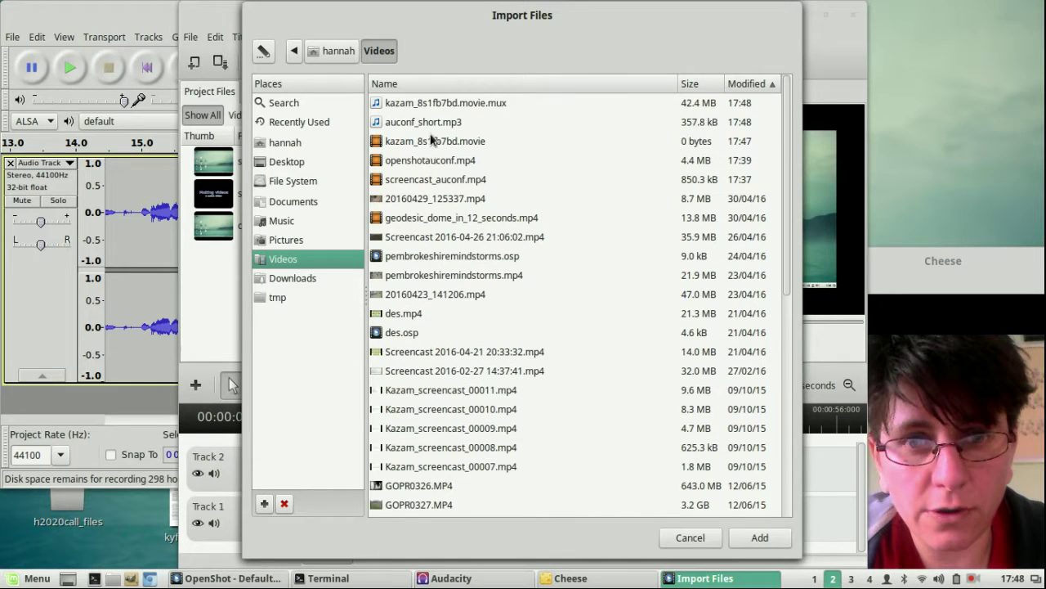
{"action": "double_click", "coordinate": [432, 122]}
{"action": "left_click_drag", "start_coordinate": [299, 259], "coordinate": [450, 525]}
{"action": "left_click_drag", "start_coordinate": [547, 520], "coordinate": [614, 522]}
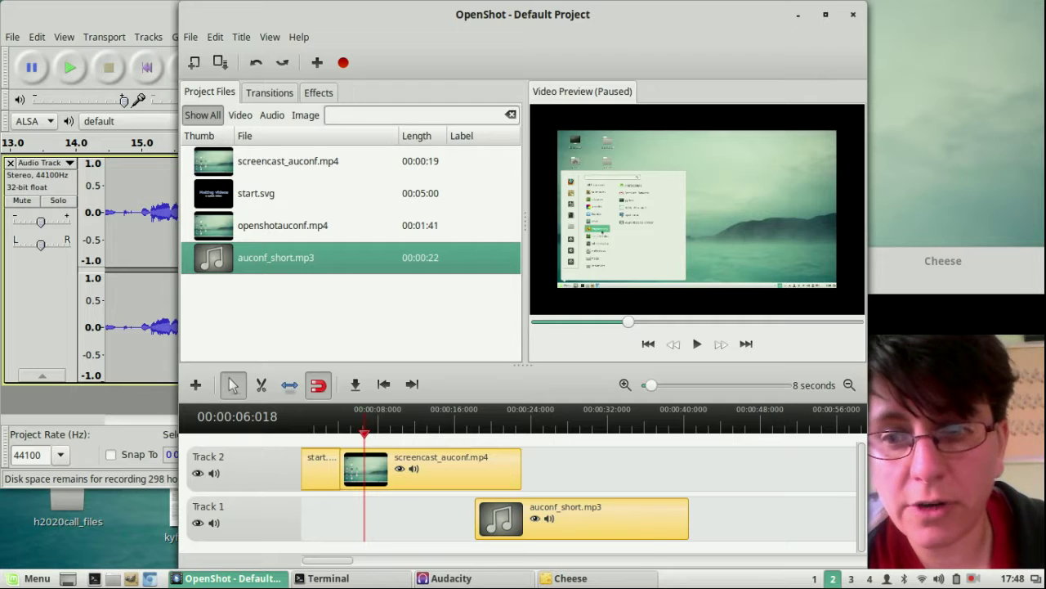
{"action": "left_click", "coordinate": [972, 577]}
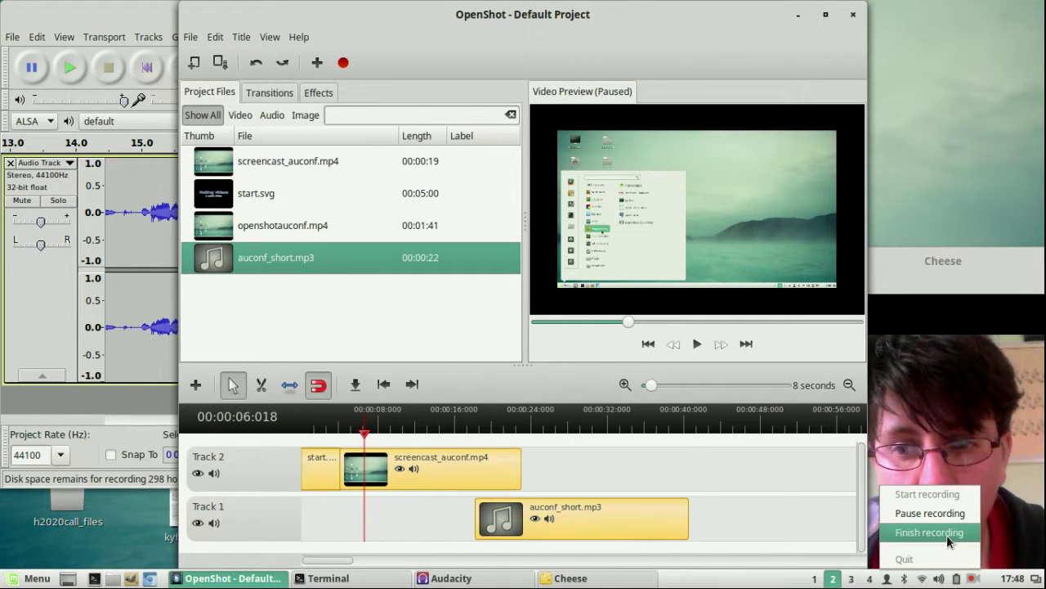
{"action": "left_click", "coordinate": [927, 531]}
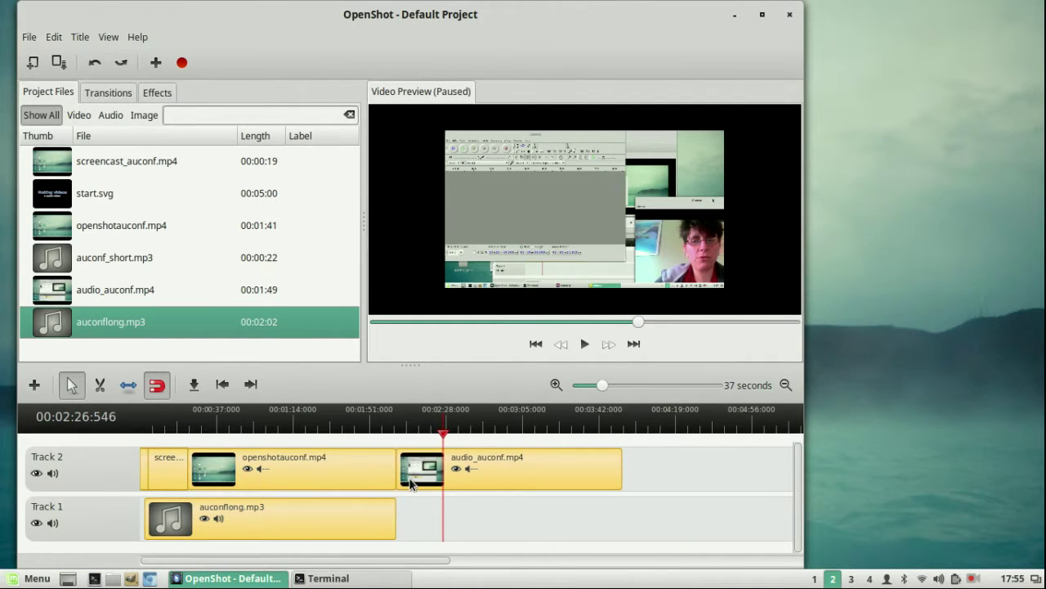
Launch Cheese from the applications menu and shrink its webcam window into the lower right corner
{"action": "left_click", "coordinate": [31, 578]}
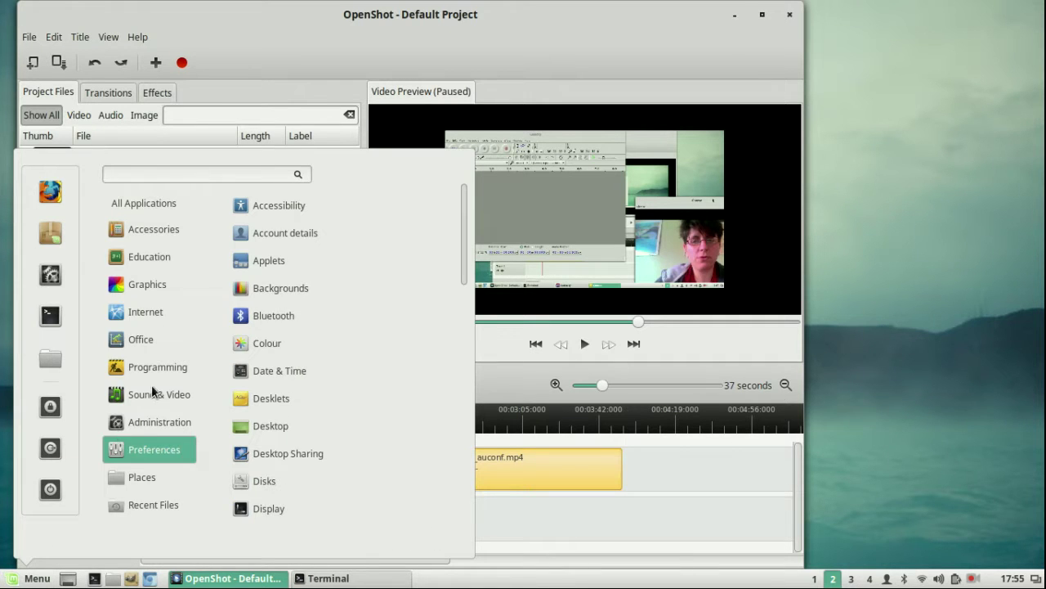
{"action": "mouse_move", "coordinate": [159, 396]}
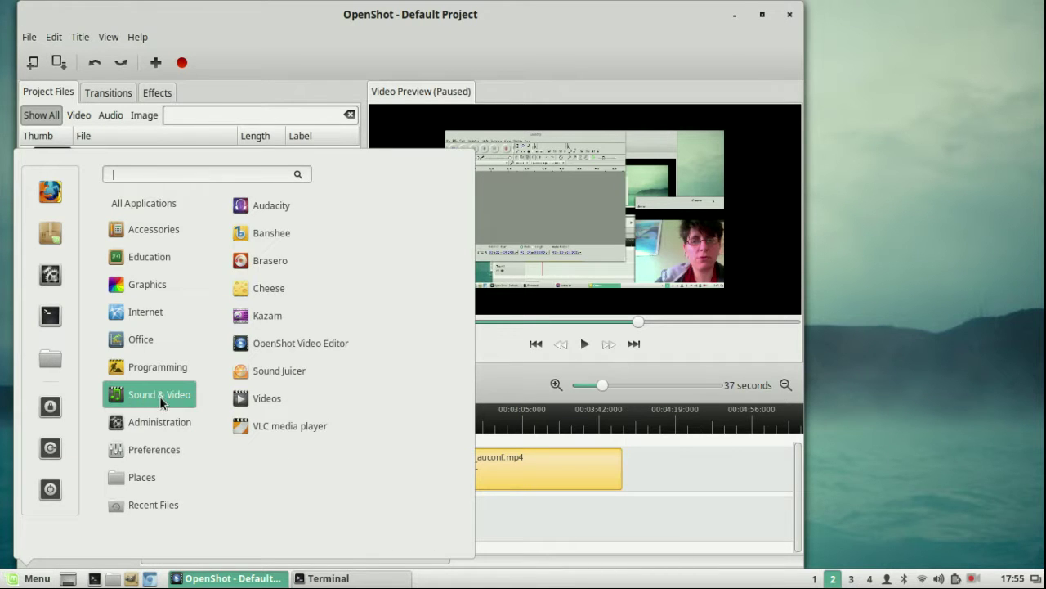
{"action": "left_click", "coordinate": [271, 287]}
{"action": "left_click_drag", "start_coordinate": [539, 44], "coordinate": [1037, 295]}
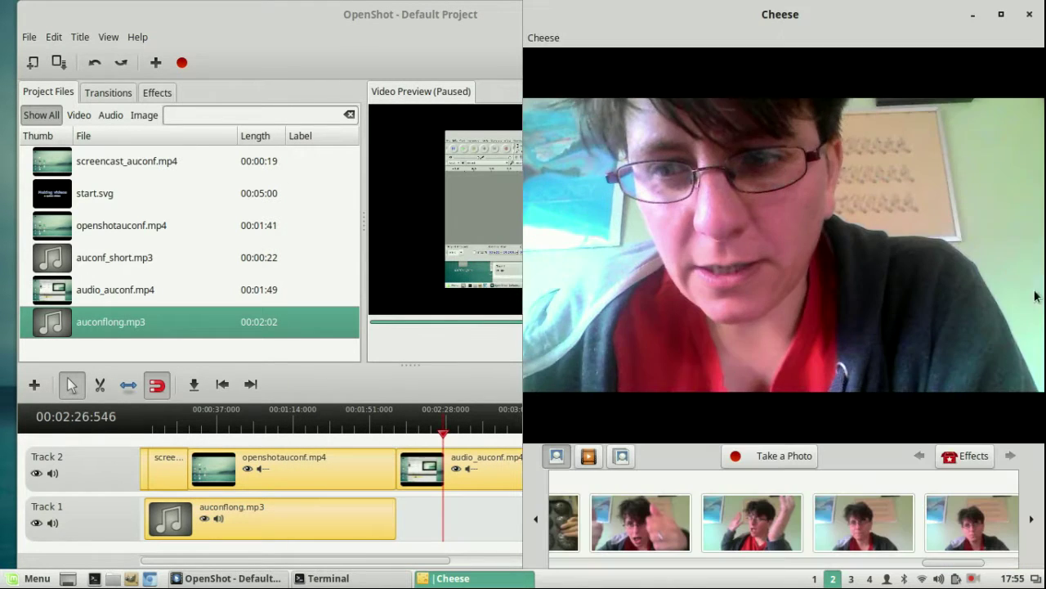
{"action": "left_click_drag", "start_coordinate": [738, 9], "coordinate": [885, 327]}
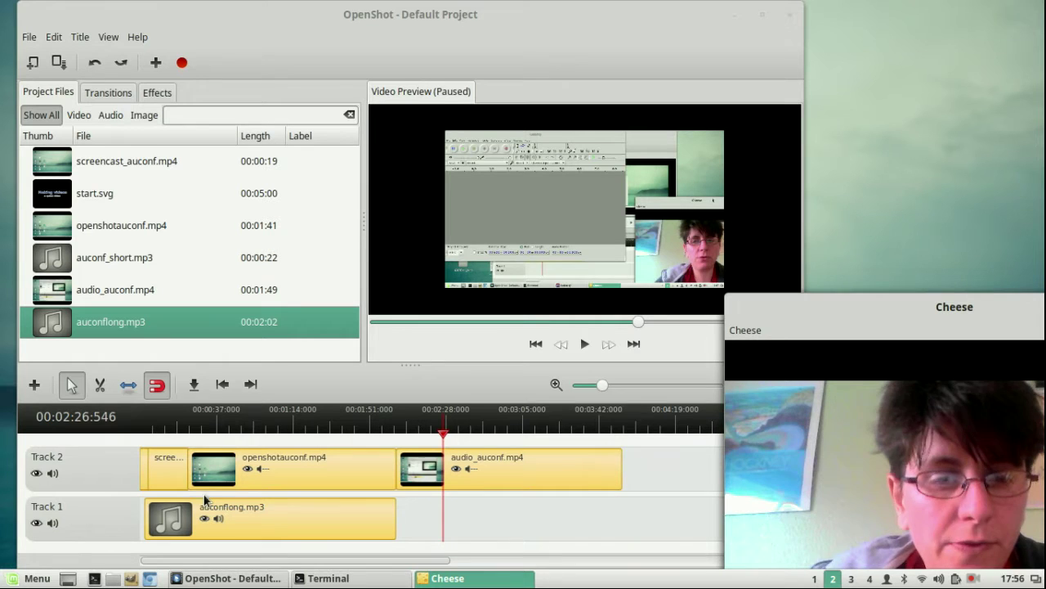
Zoom the timeline to one-second detail and mute the screencast_auconf.mp4 and start.svg clips
{"action": "left_click", "coordinate": [580, 388]}
{"action": "left_click_drag", "start_coordinate": [581, 387], "coordinate": [573, 387]}
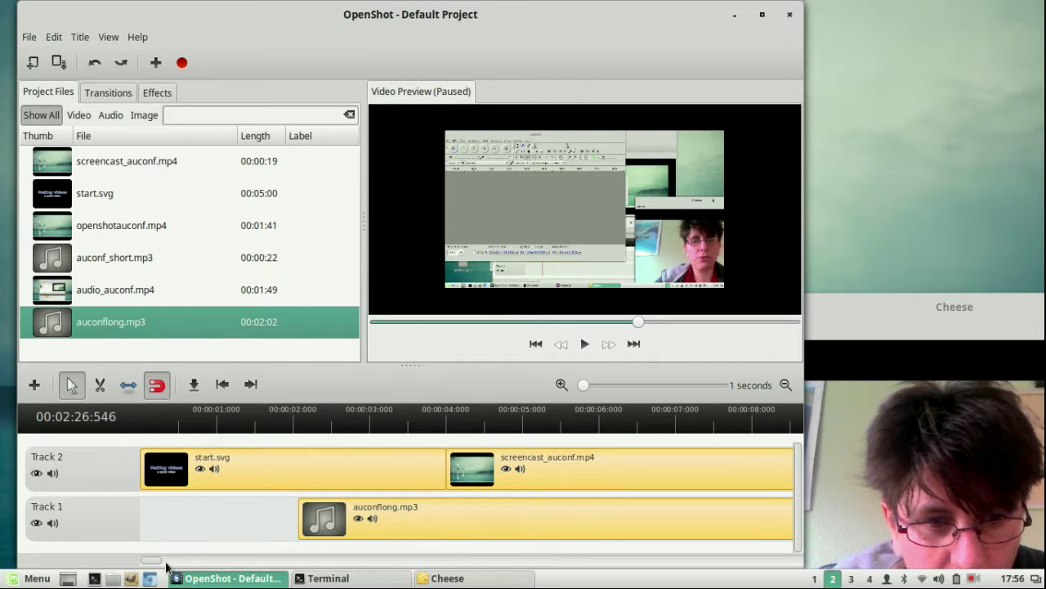
{"action": "mouse_move", "coordinate": [151, 561]}
{"action": "left_mouse_down"}
{"action": "mouse_move", "coordinate": [163, 564]}
{"action": "mouse_move", "coordinate": [150, 563]}
{"action": "left_mouse_up"}
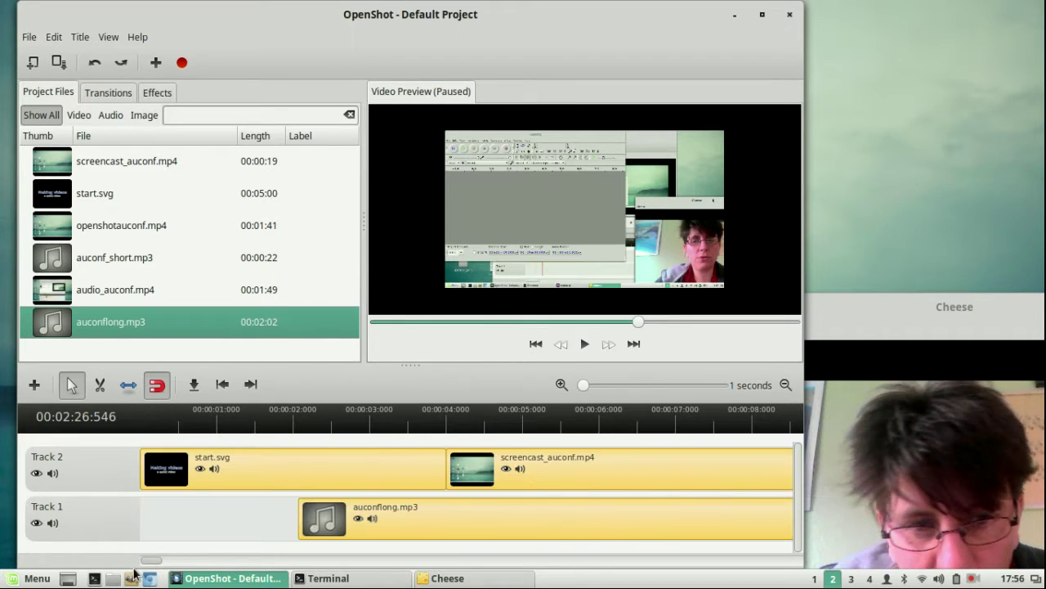
{"action": "left_click", "coordinate": [520, 469]}
{"action": "left_click", "coordinate": [215, 469]}
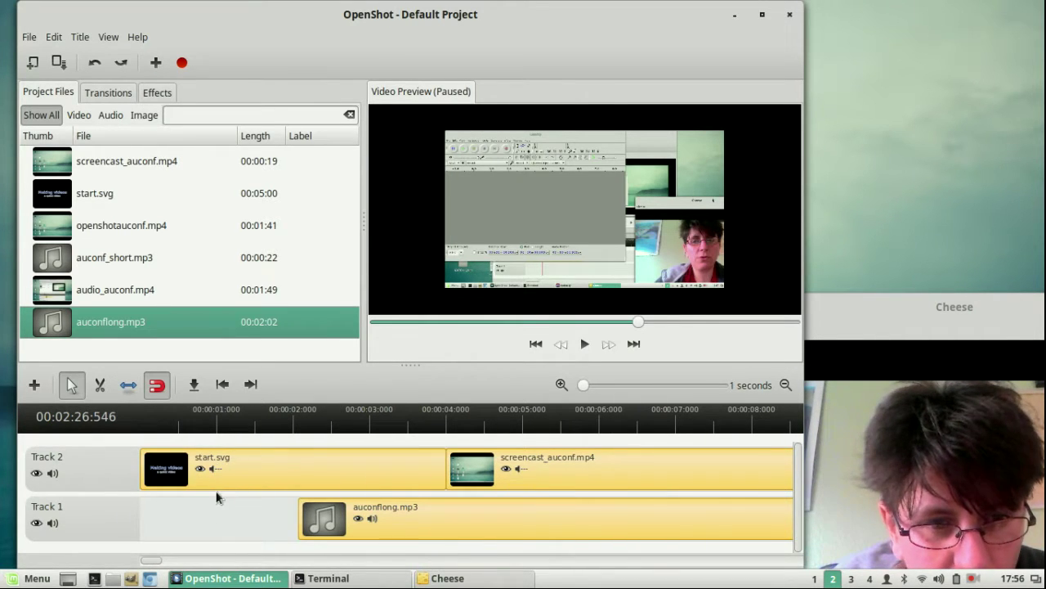
Zoom the timeline back out until every clip is visible
{"action": "scroll", "coordinate": [245, 562], "scroll_direction": "right", "scroll_amount": 2}
{"action": "left_click_drag", "start_coordinate": [144, 565], "coordinate": [196, 564]}
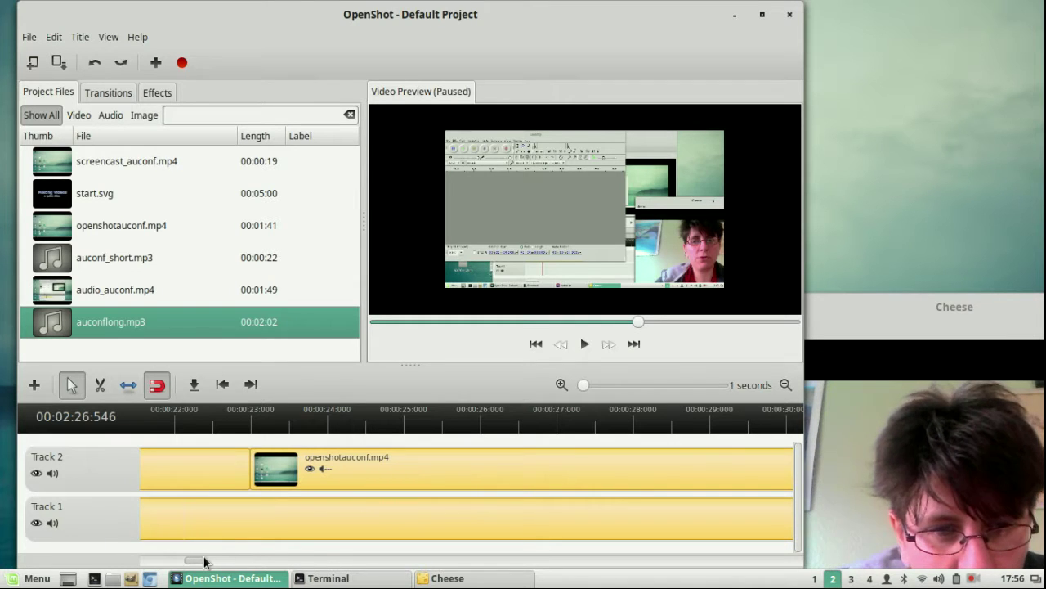
{"action": "left_click", "coordinate": [785, 385]}
{"action": "left_click", "coordinate": [786, 385]}
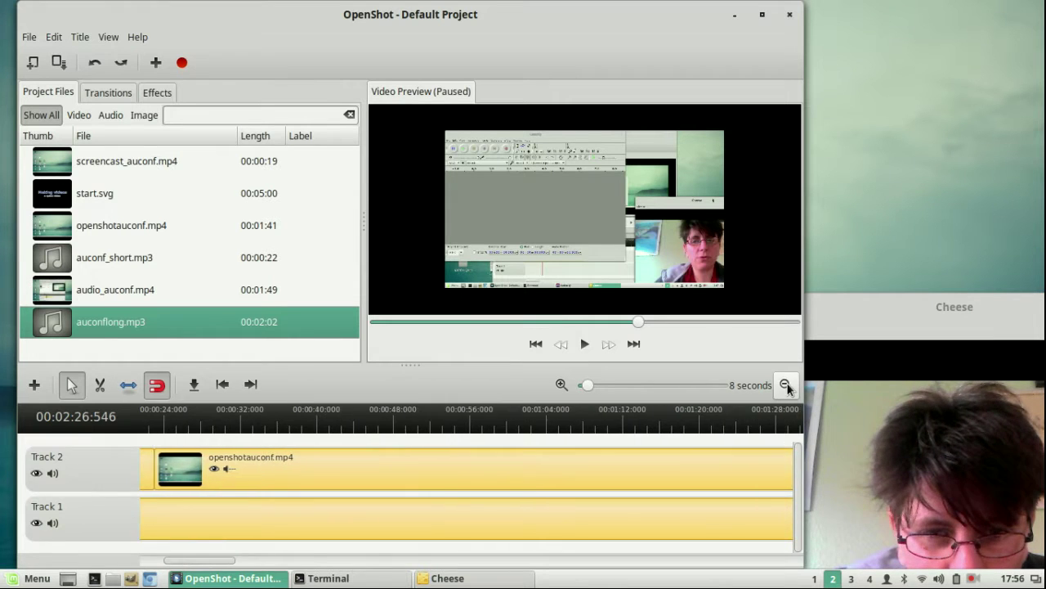
{"action": "left_click", "coordinate": [786, 385]}
{"action": "left_click", "coordinate": [786, 385]}
{"action": "left_click", "coordinate": [785, 385]}
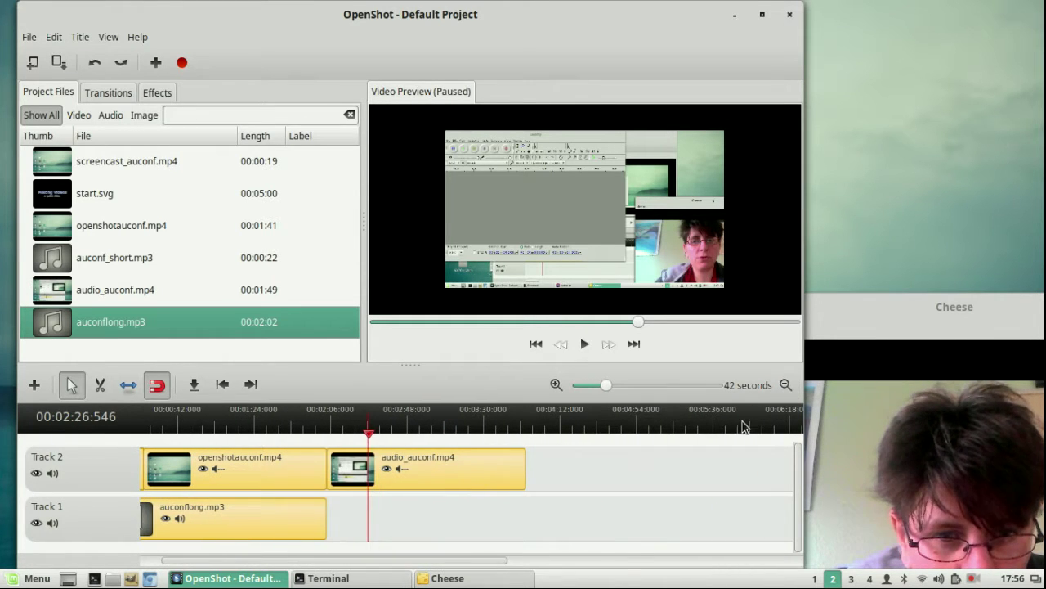
{"action": "left_click_drag", "start_coordinate": [384, 560], "coordinate": [326, 556]}
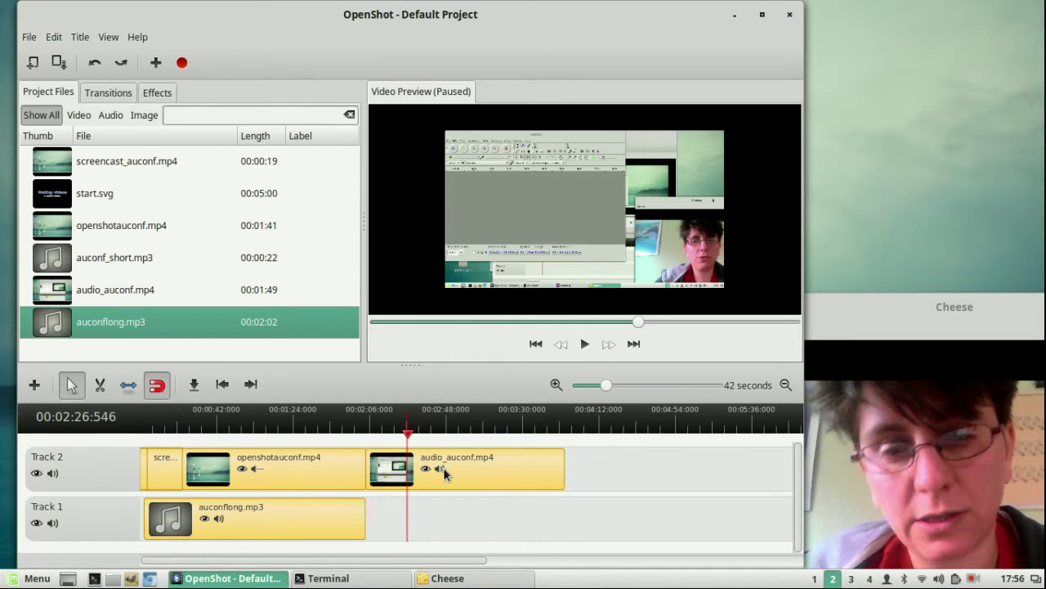
In Export Video, choose the Web profile, YouTube-HD target and High quality
{"action": "left_click", "coordinate": [28, 39]}
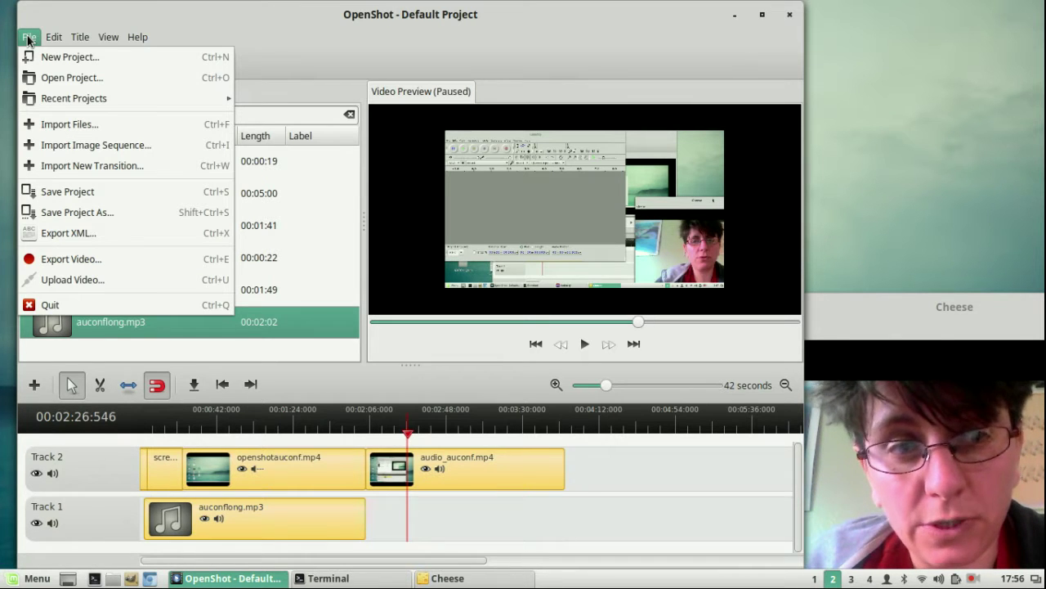
{"action": "left_click", "coordinate": [76, 259]}
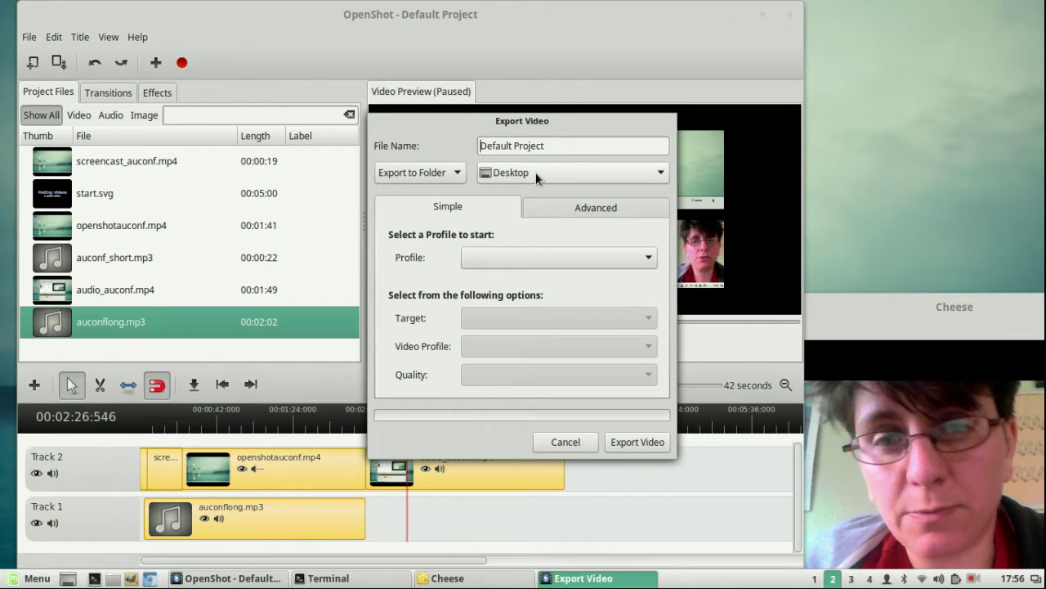
{"action": "left_click", "coordinate": [547, 261]}
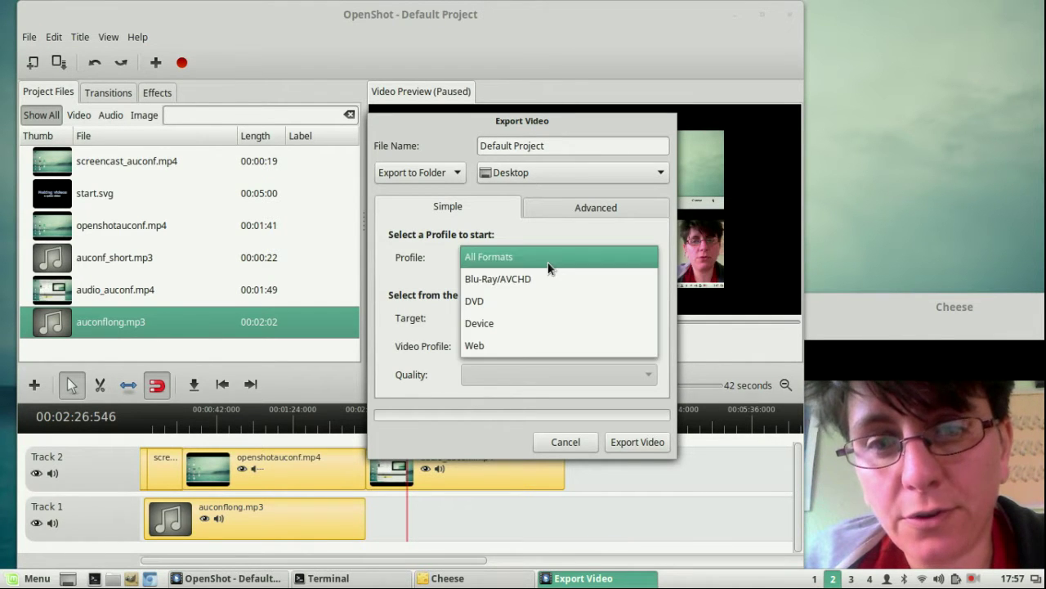
{"action": "left_click", "coordinate": [525, 354]}
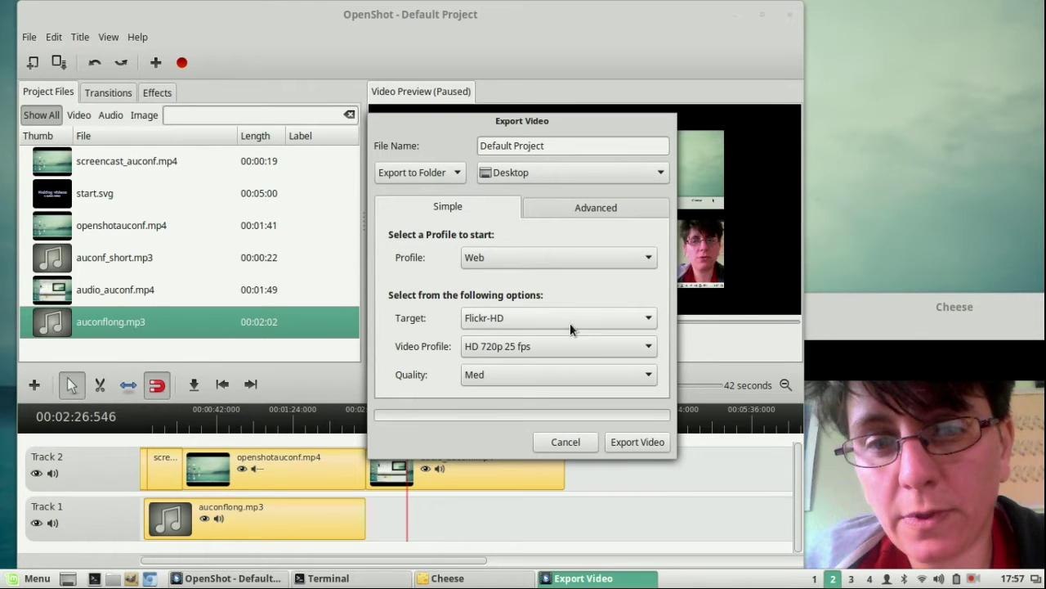
{"action": "left_click", "coordinate": [570, 320]}
{"action": "left_click", "coordinate": [569, 495]}
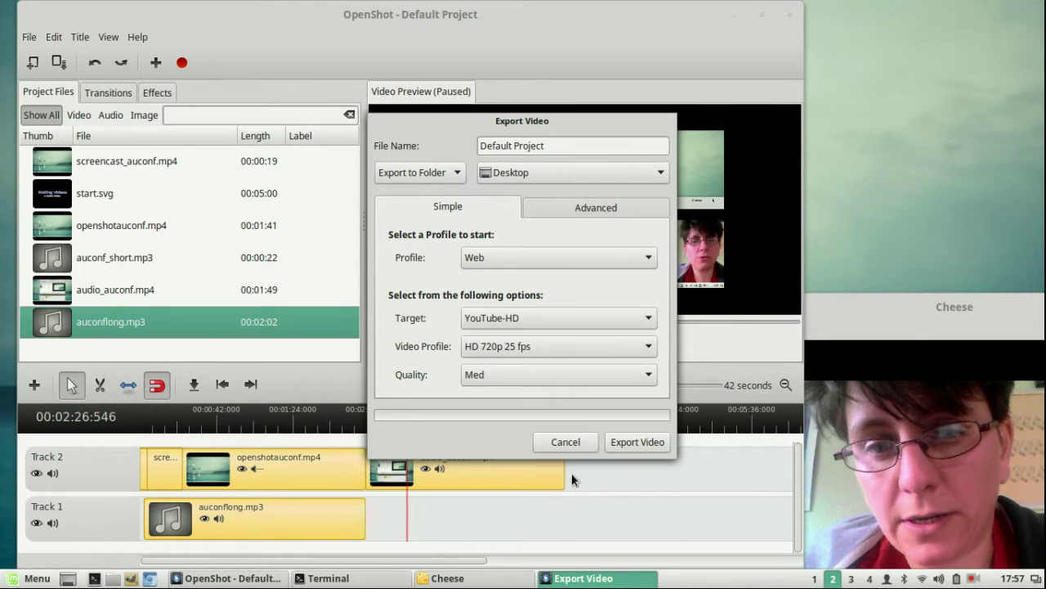
{"action": "left_click", "coordinate": [578, 376]}
{"action": "left_click", "coordinate": [565, 400]}
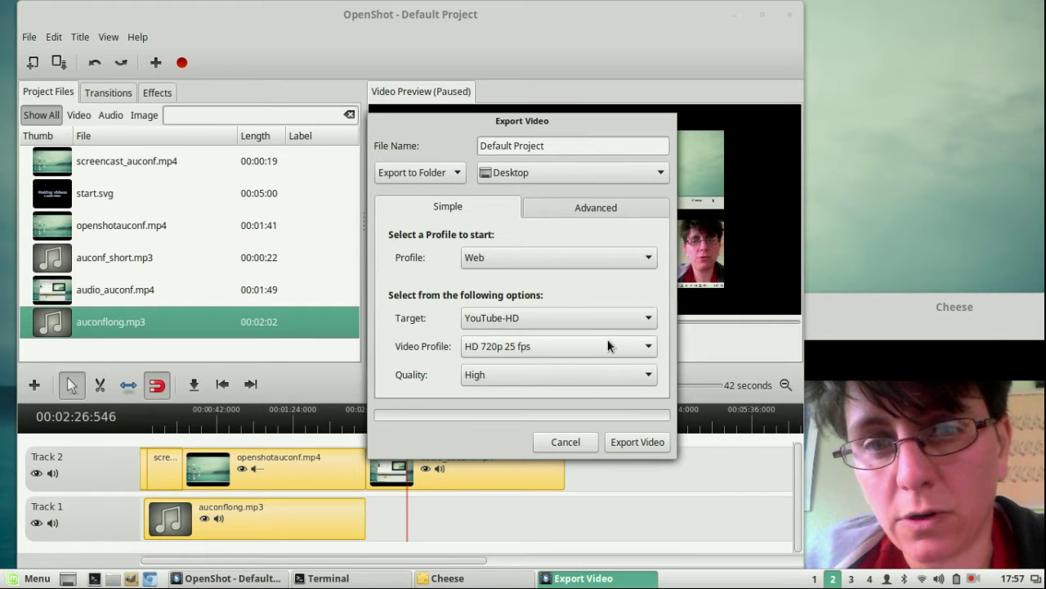